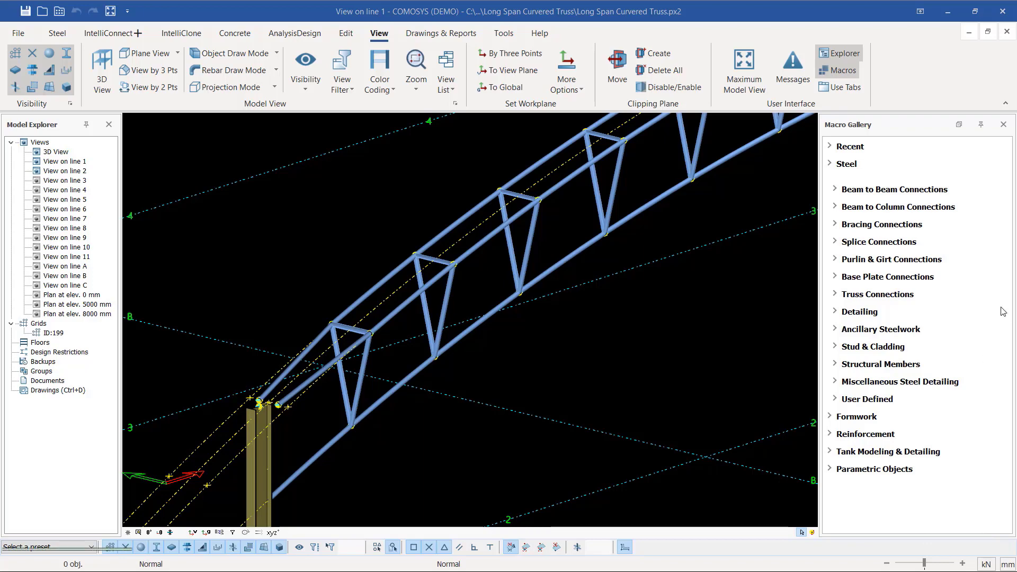
- Set the object draw mode to Wireframe and look closely at a bottom-chord joint of the truss
scroll(371, 376, up, 3)
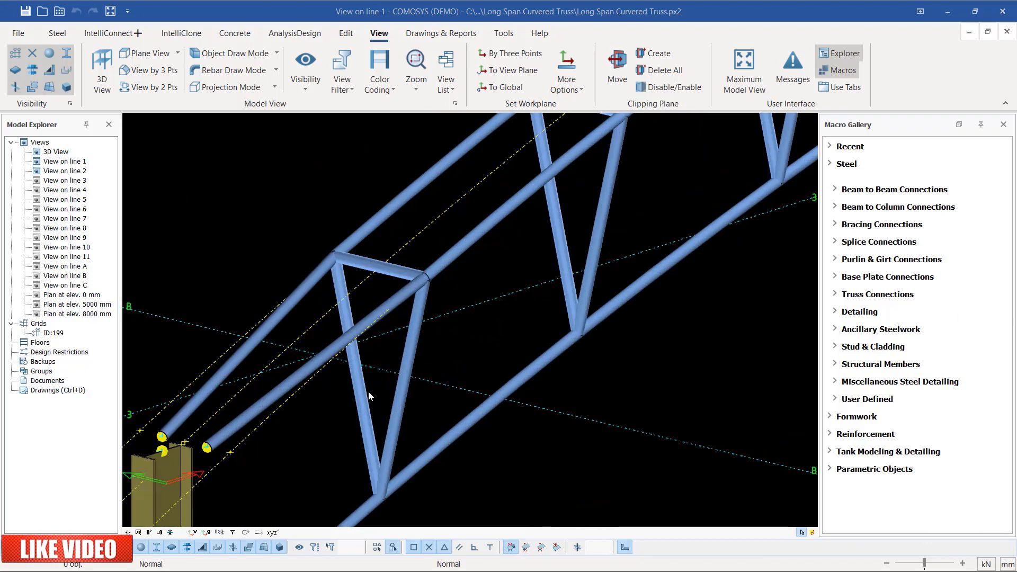
scroll(487, 353, down, 2)
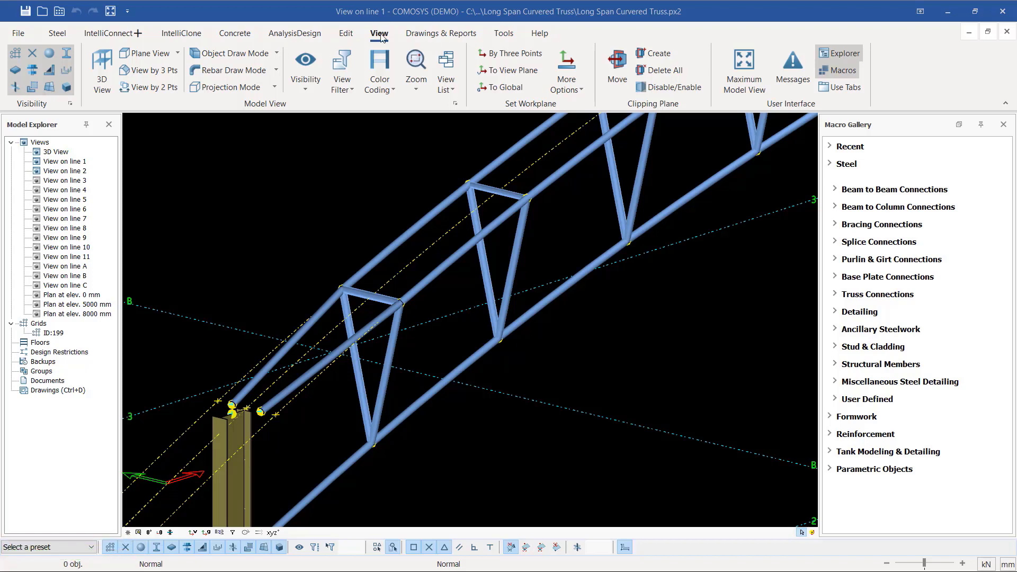
click(276, 53)
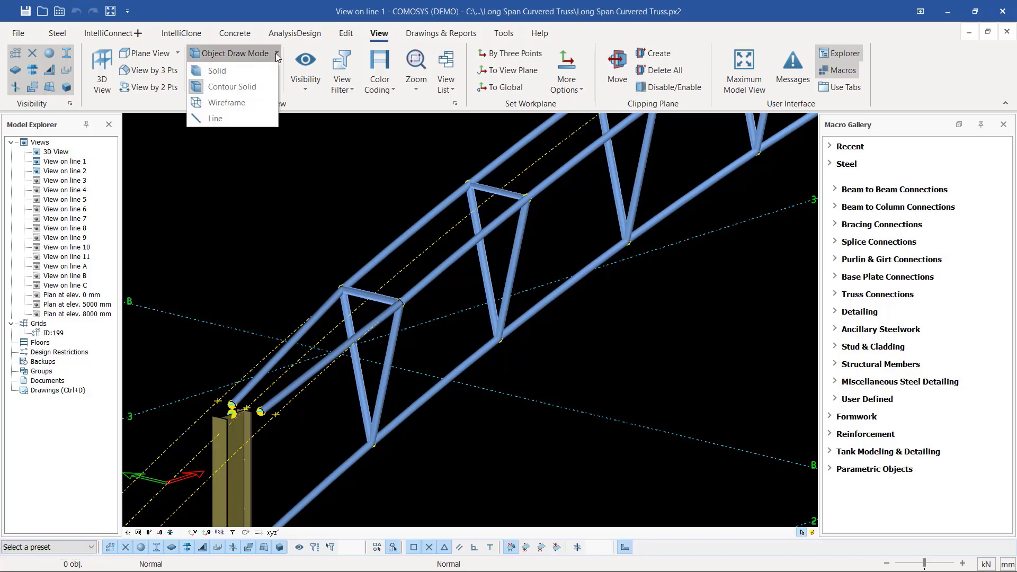
click(246, 101)
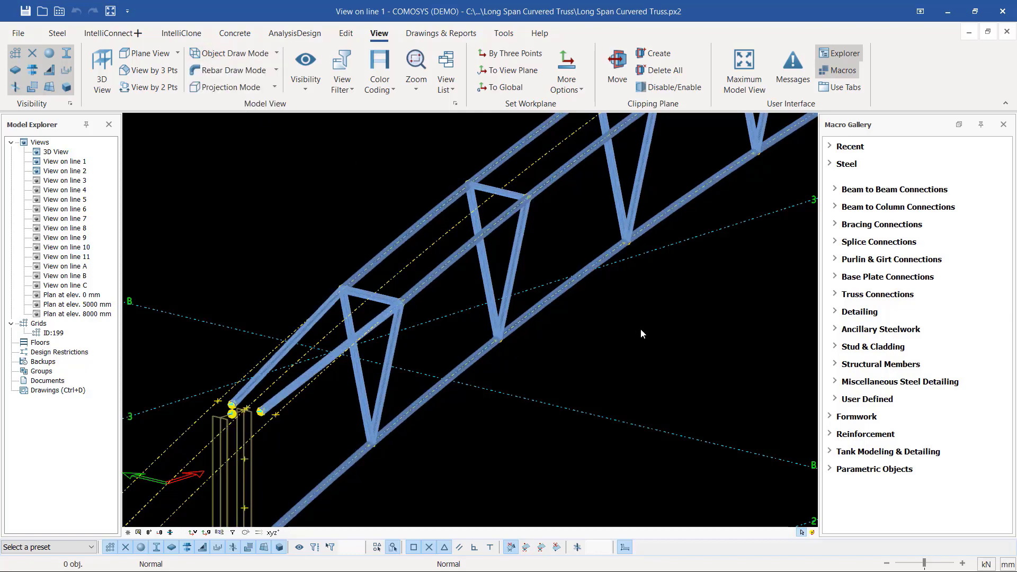
scroll(503, 339, up, 5)
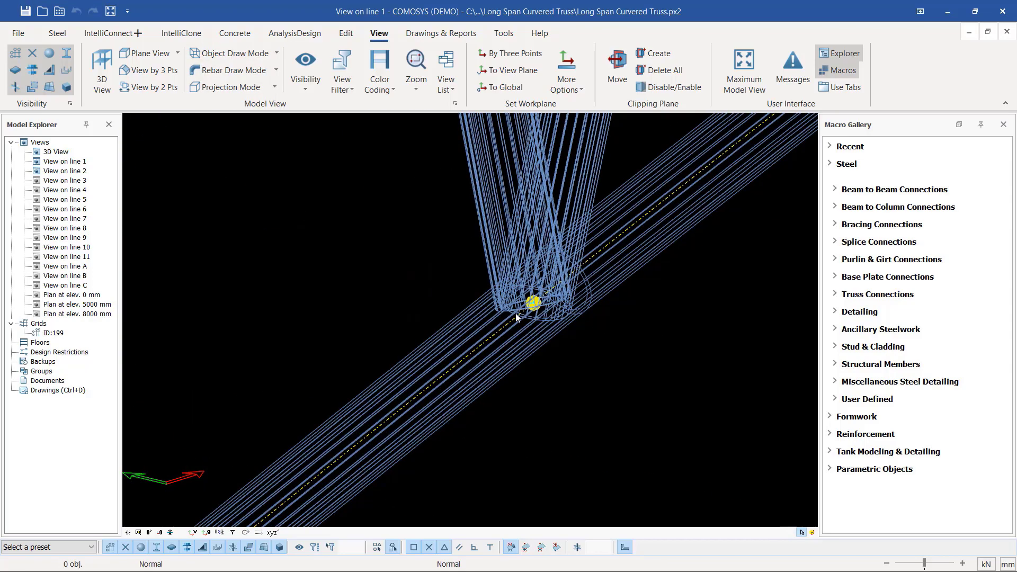
scroll(516, 313, down, 3)
scroll(563, 307, up, 3)
scroll(562, 308, up, 2)
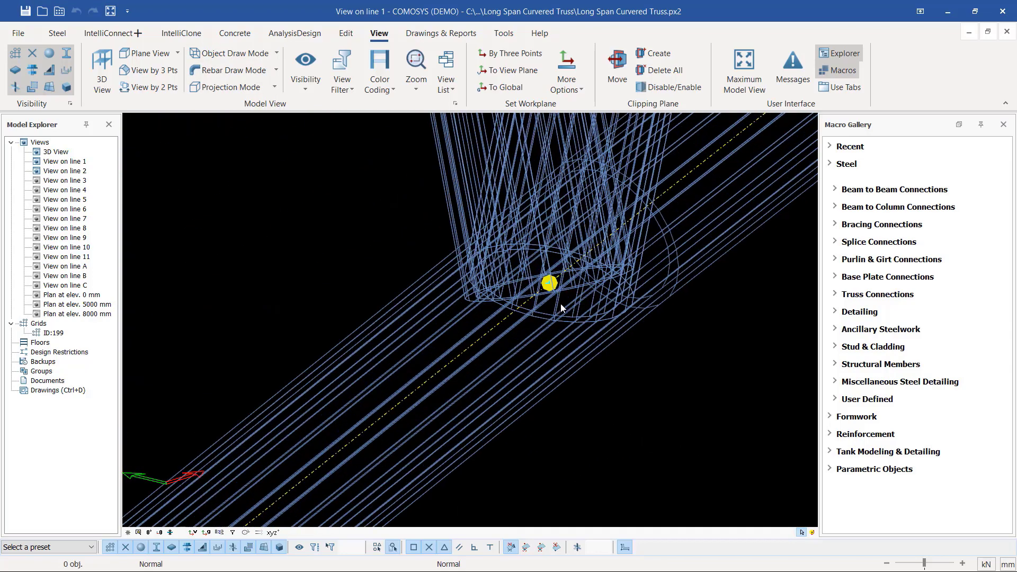
scroll(514, 331, down, 5)
scroll(518, 315, up, 1)
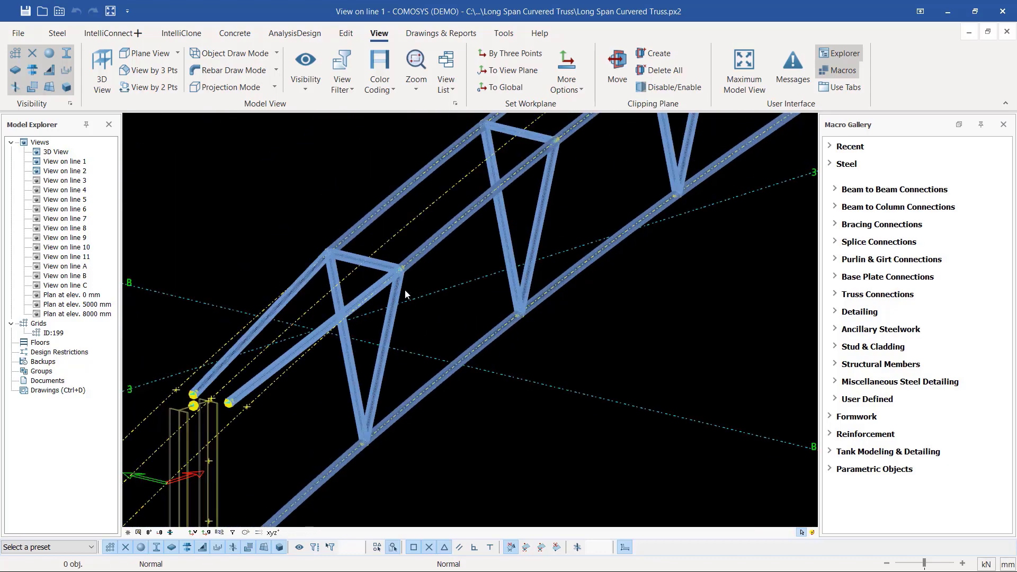
scroll(404, 289, up, 2)
- Draw a diagonal beam from the second frame's near top-chord joint to the first frame's bottom-chord joint, counting frames from the column
click(57, 33)
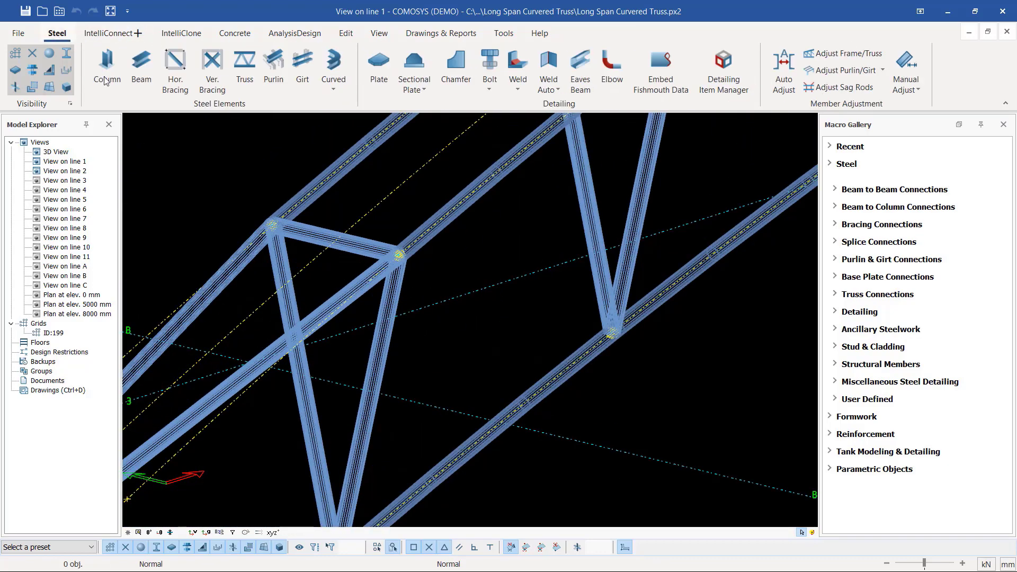
click(141, 66)
scroll(452, 276, down, 2)
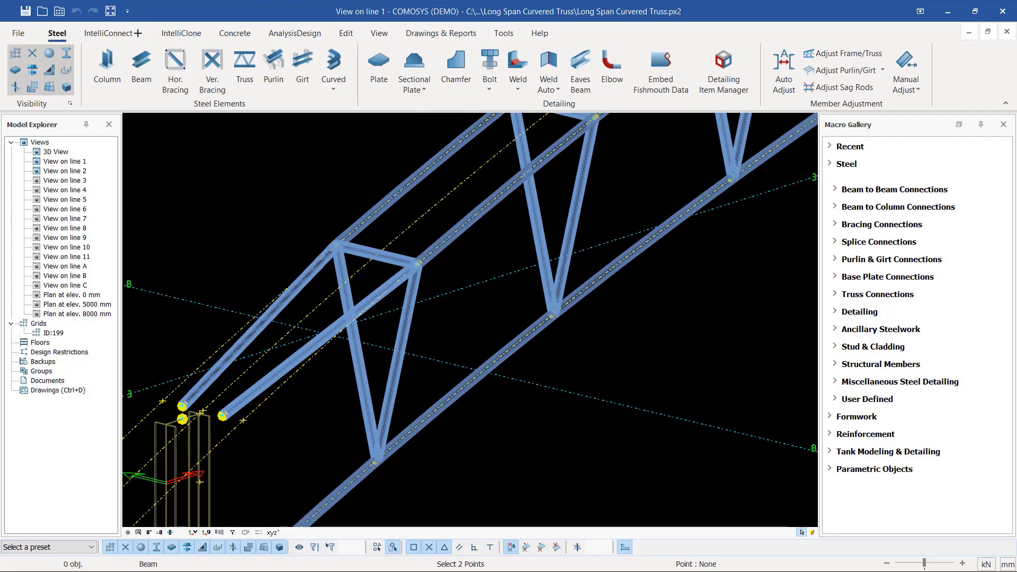
scroll(403, 339, down, 2)
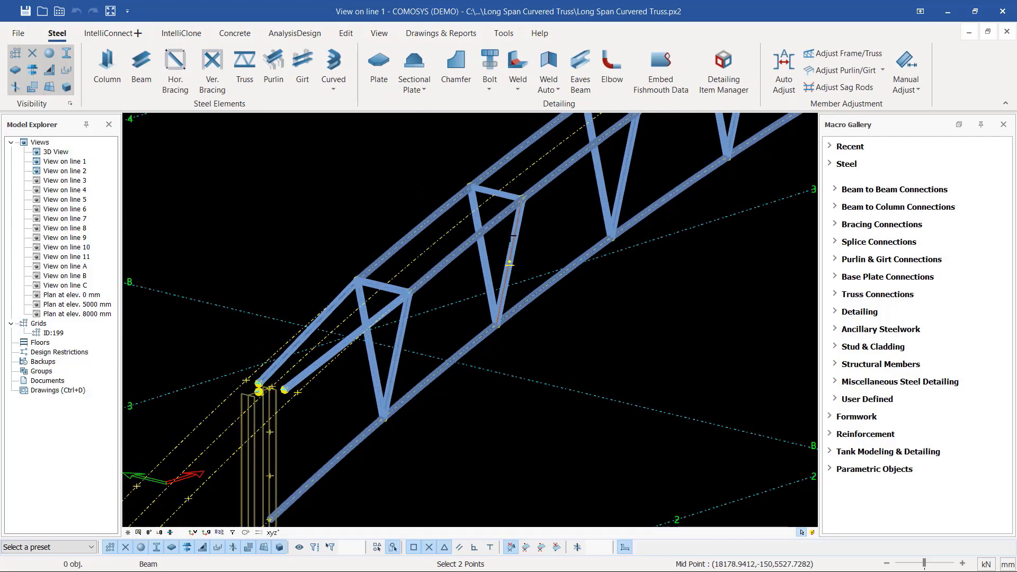
scroll(516, 217, up, 3)
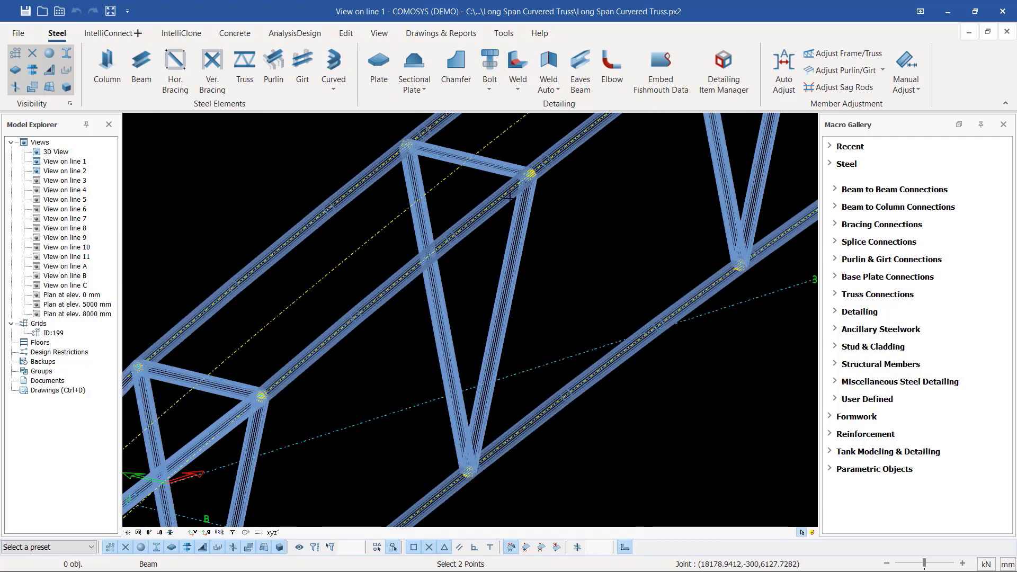
scroll(509, 198, down, 3)
scroll(347, 467, up, 2)
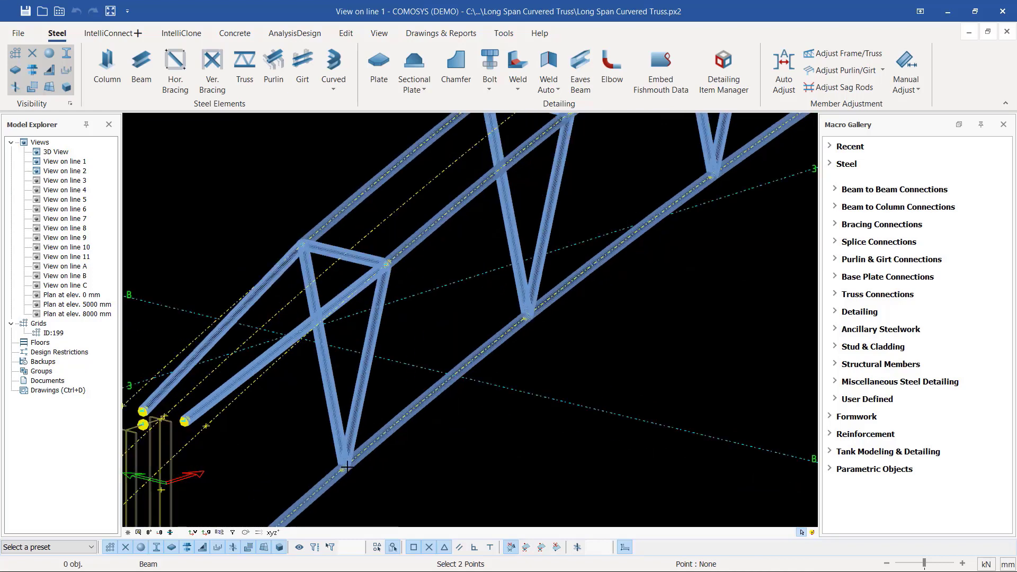
scroll(347, 466, up, 2)
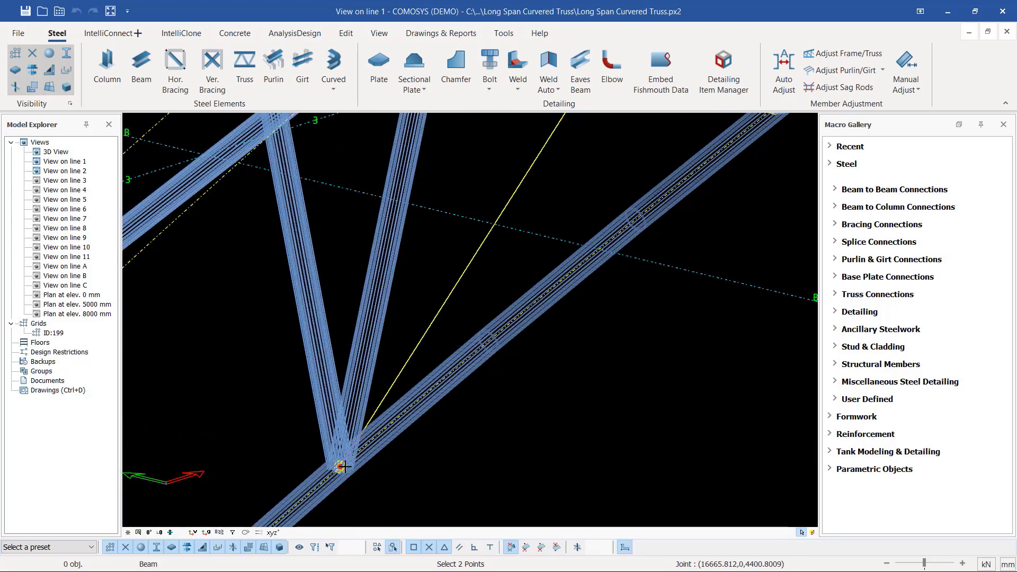
click(343, 467)
scroll(346, 467, down, 4)
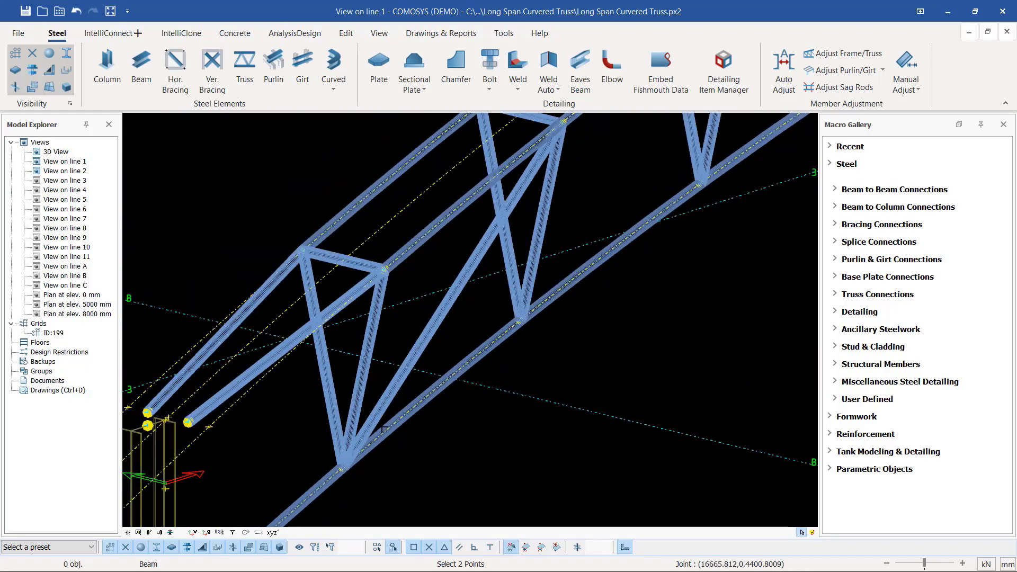
- Add a matching diagonal beam between the first frame's bottom-chord joint and the second frame's far top-chord joint
scroll(408, 336, down, 2)
scroll(428, 179, up, 5)
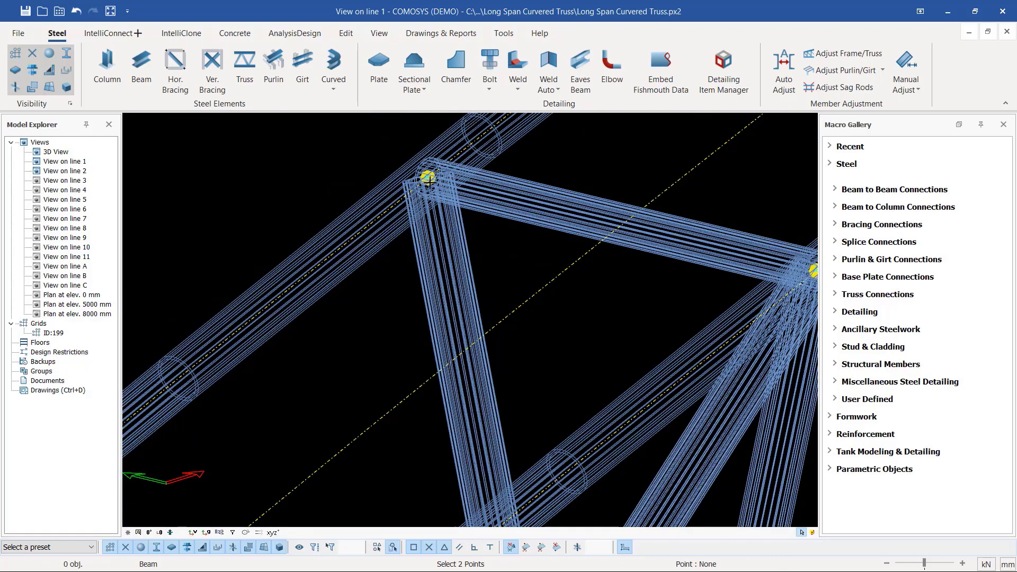
scroll(499, 286, down, 5)
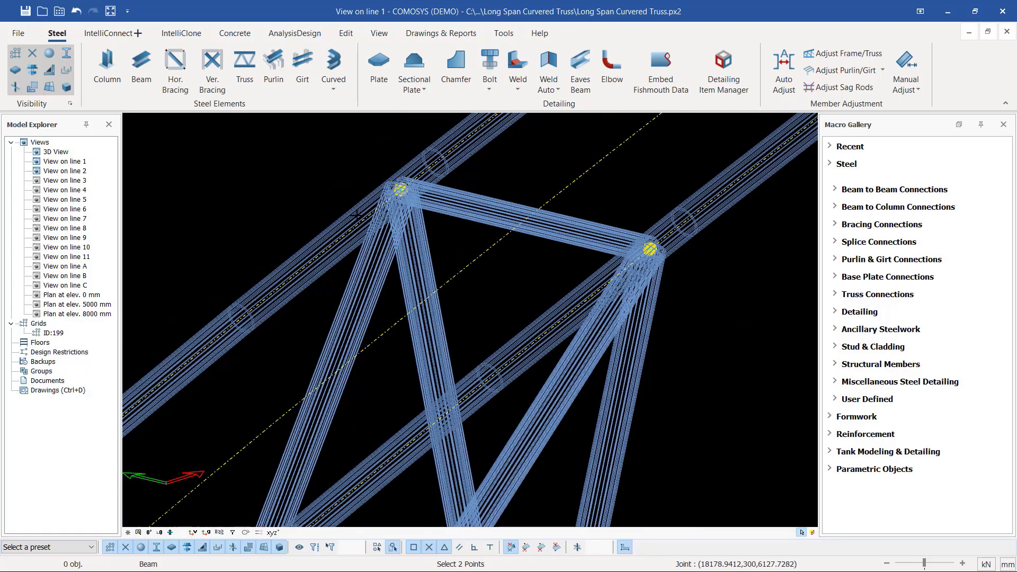
scroll(499, 287, down, 1)
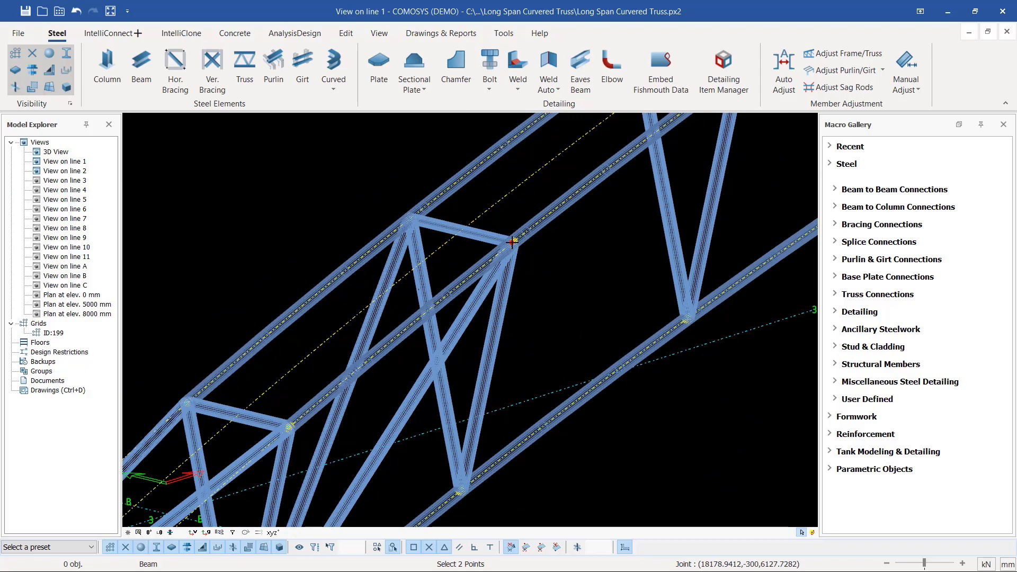
- Draw two diagonal beams from the second frame's near and far top-chord joints to the third frame's bottom-chord joint
scroll(691, 319, up, 3)
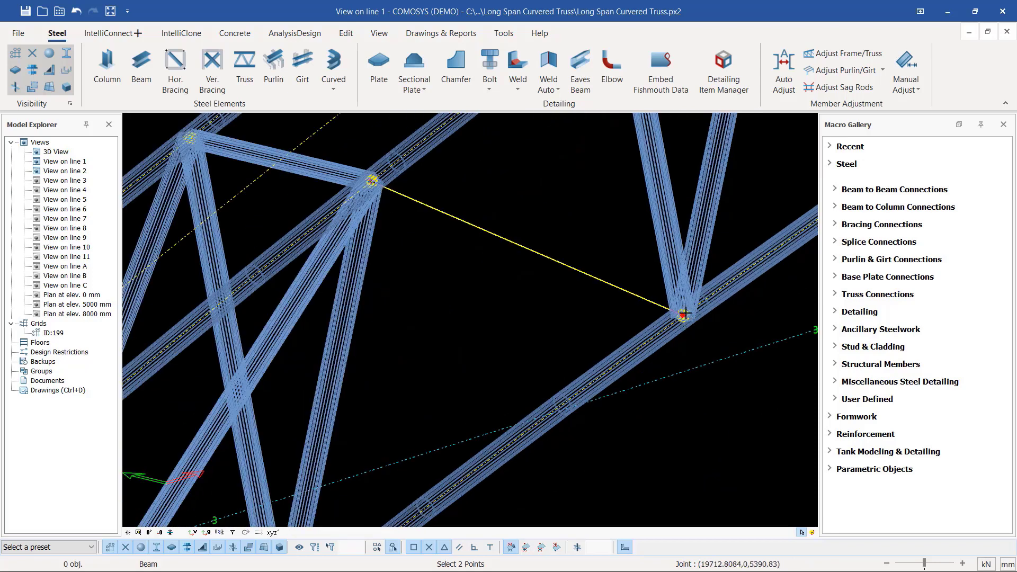
scroll(685, 314, down, 3)
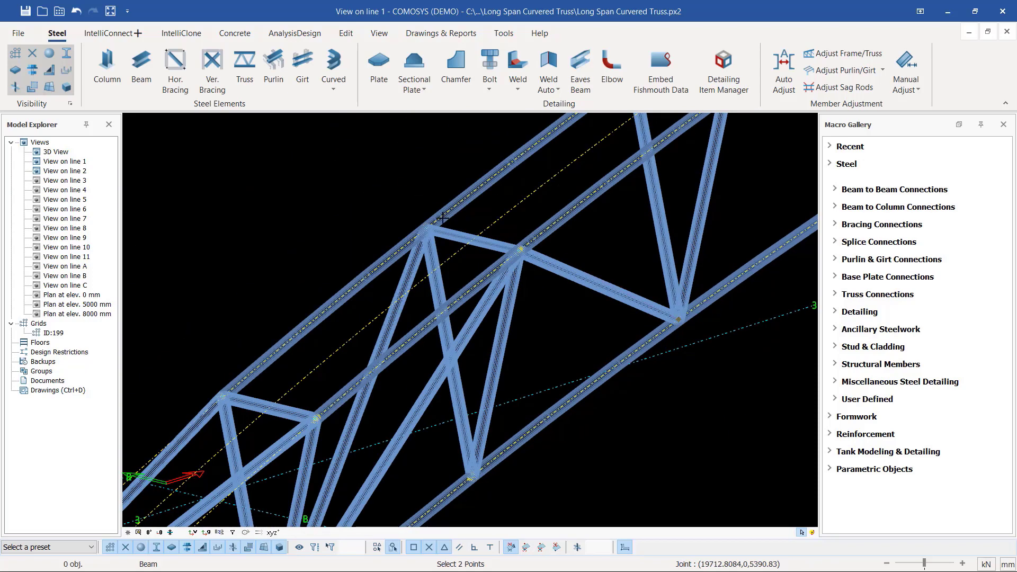
scroll(436, 225, up, 3)
scroll(413, 233, down, 5)
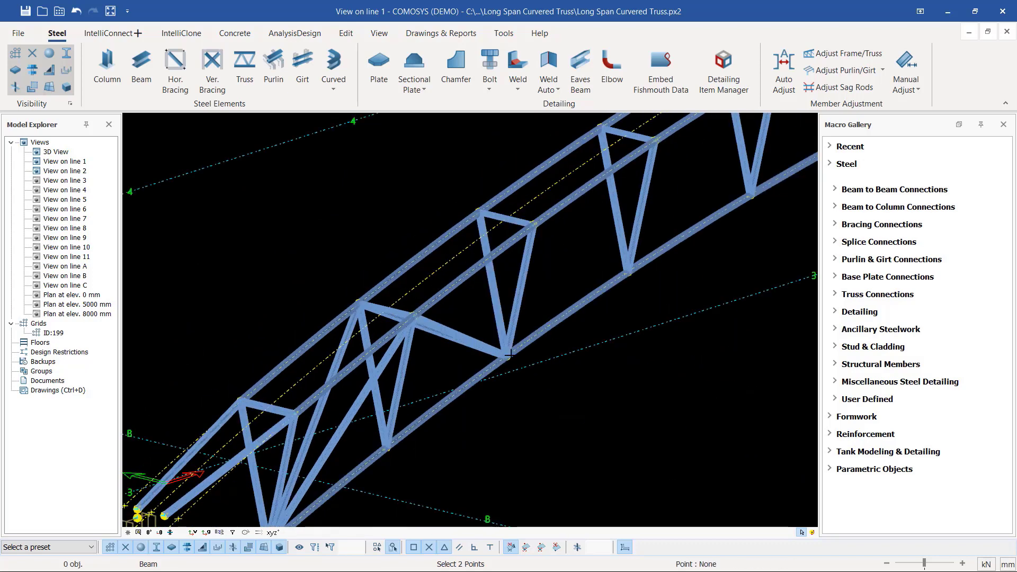
- Draw two diagonal beams between the third frame's bottom-chord joint and the fourth frame's far and near top-chord joints
scroll(507, 353, up, 5)
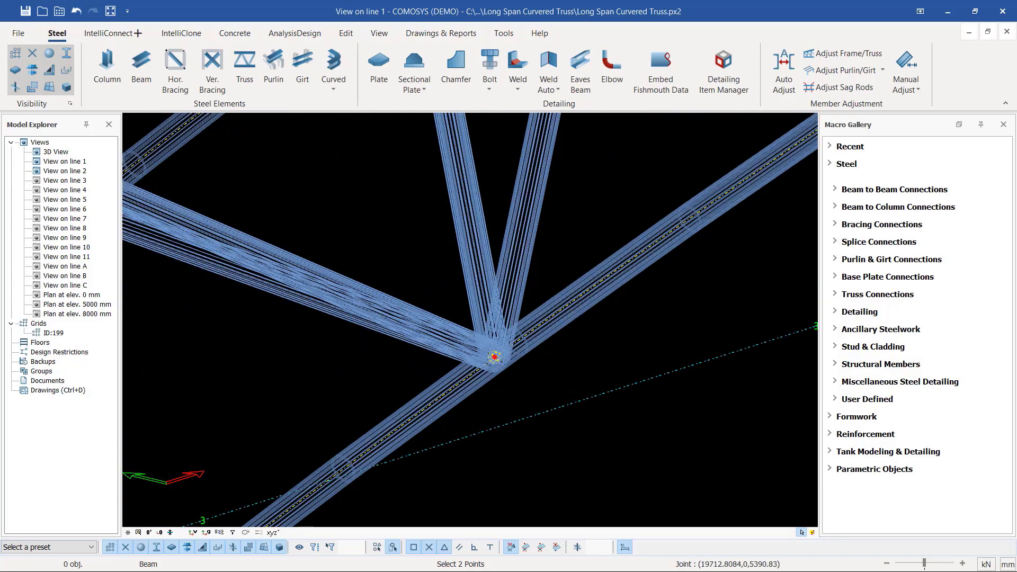
scroll(494, 357, down, 5)
scroll(580, 234, up, 6)
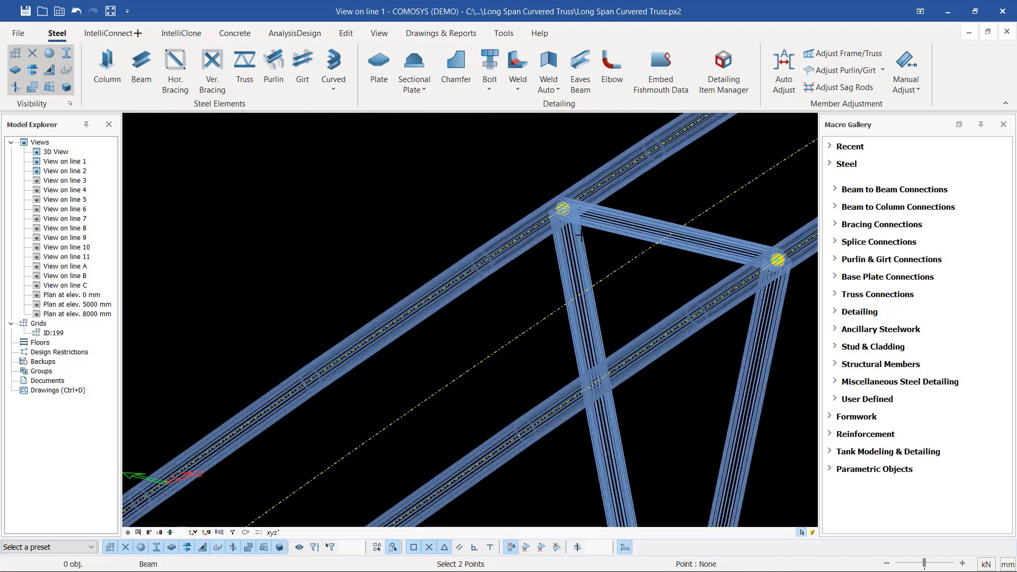
click(562, 208)
click(450, 480)
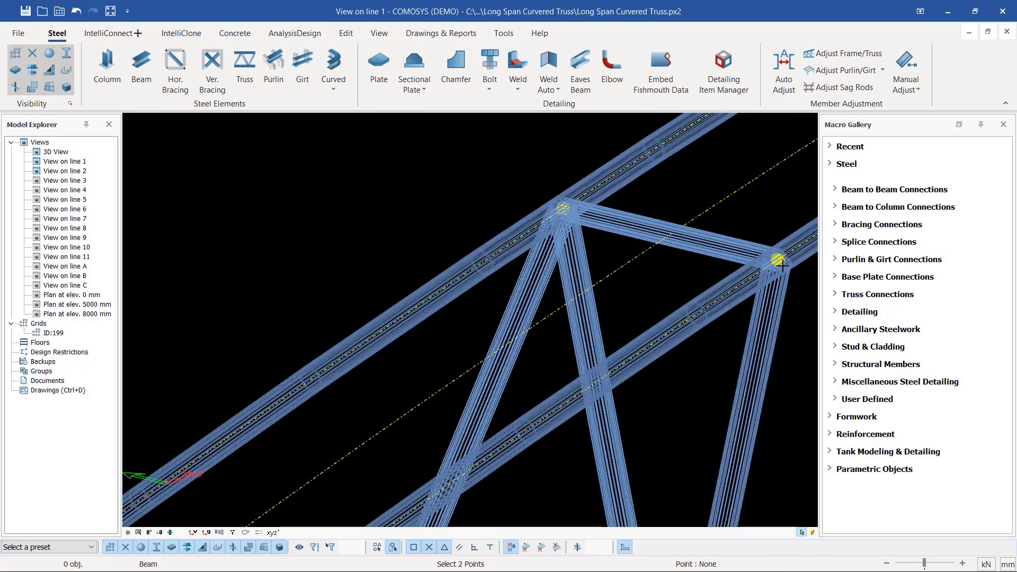
scroll(777, 259, down, 4)
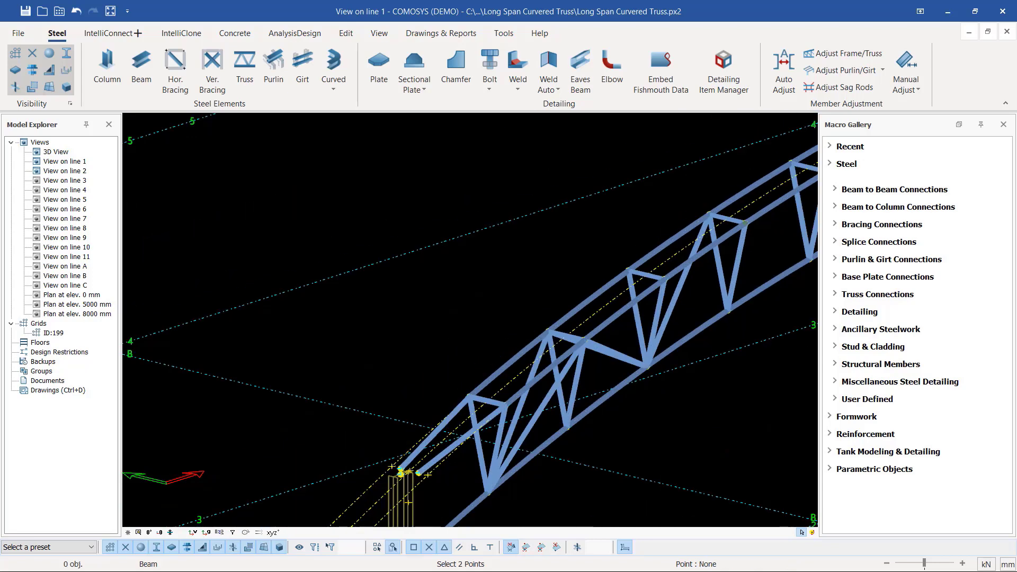
scroll(568, 497, up, 5)
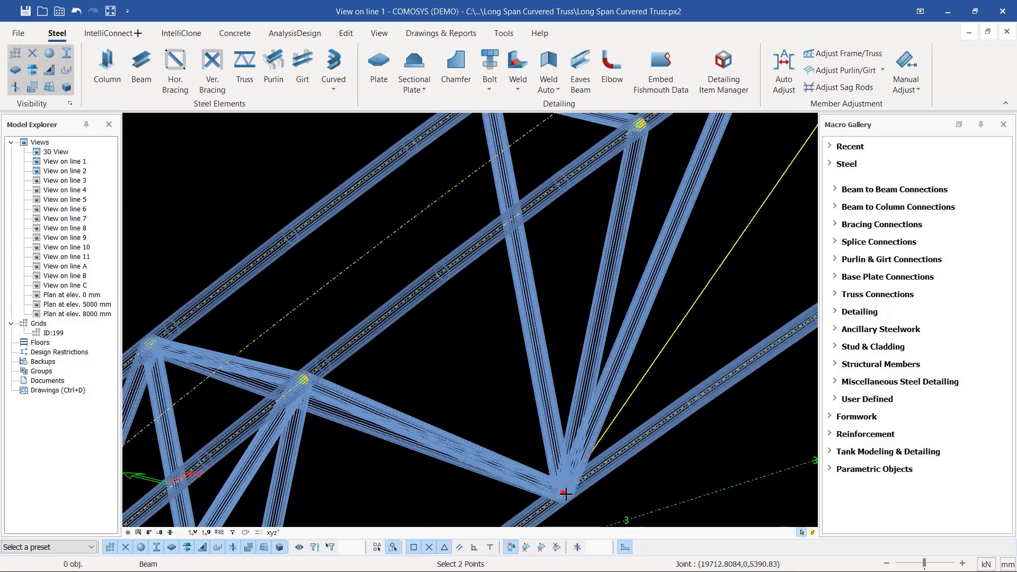
scroll(564, 492, down, 3)
- Connect the fourth frame's near and far top-chord joints to the fifth frame's bottom-chord joint with two diagonal beams
scroll(727, 125, up, 2)
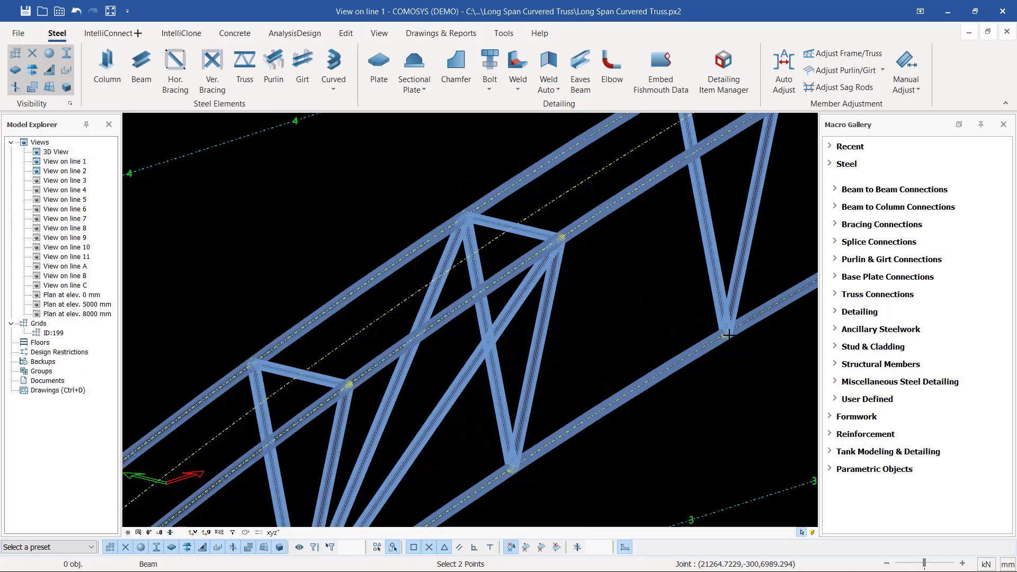
click(728, 334)
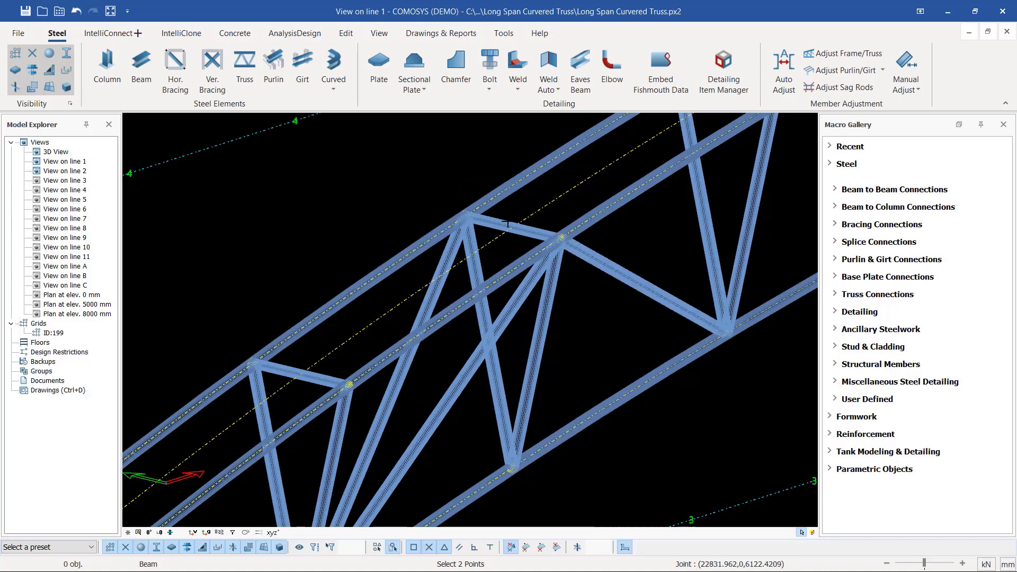
click(469, 214)
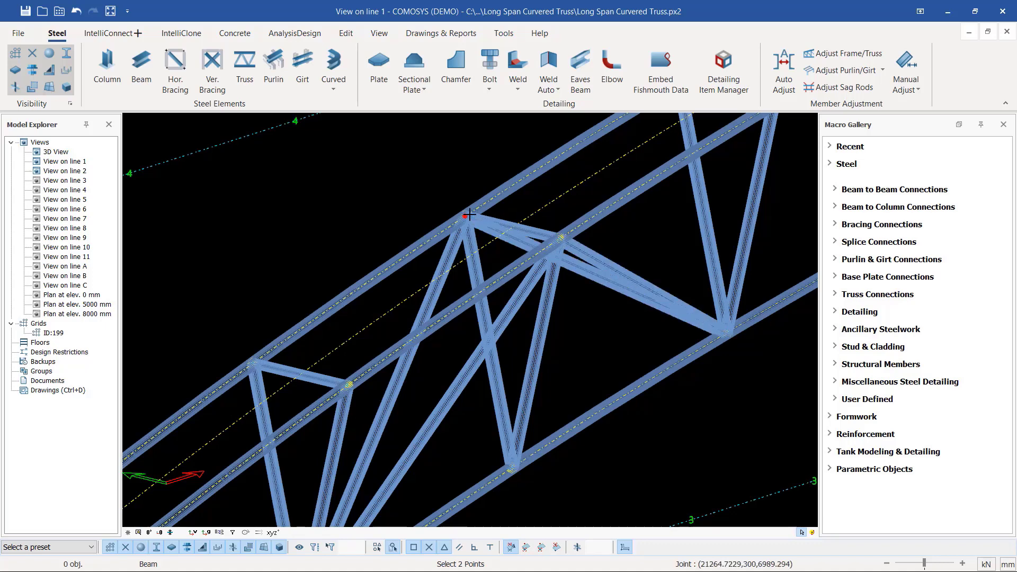
scroll(430, 265, down, 1)
- Add two diagonal beams between the fifth frame's bottom-chord joint and the sixth frame's far and near top-chord joints
scroll(654, 308, up, 2)
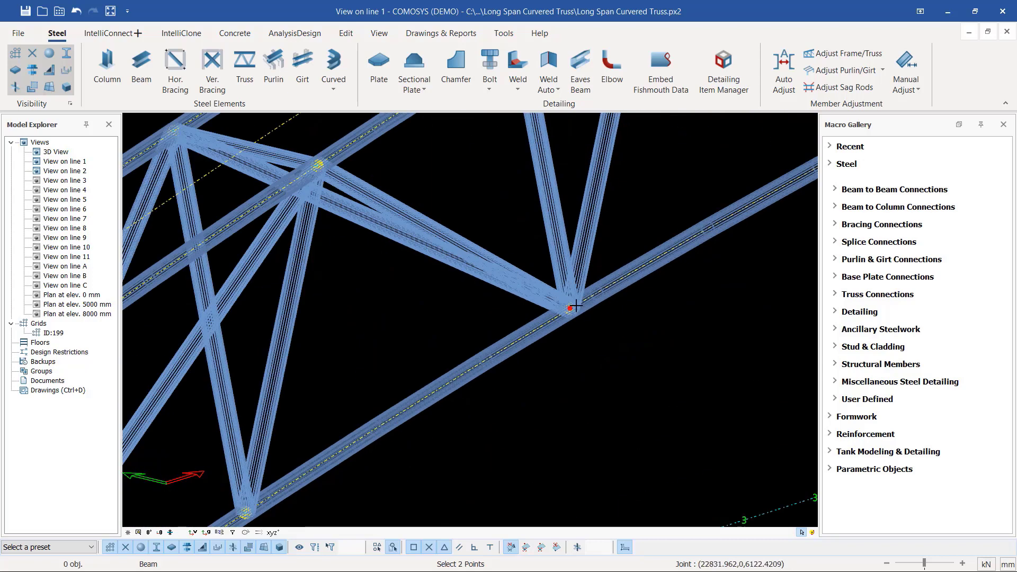
scroll(576, 306, down, 3)
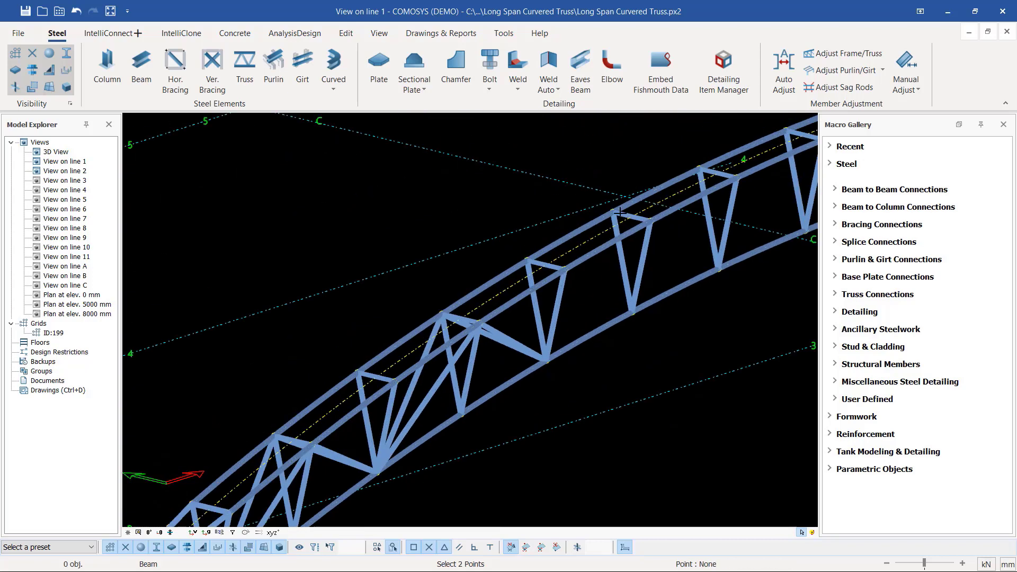
scroll(620, 212, up, 3)
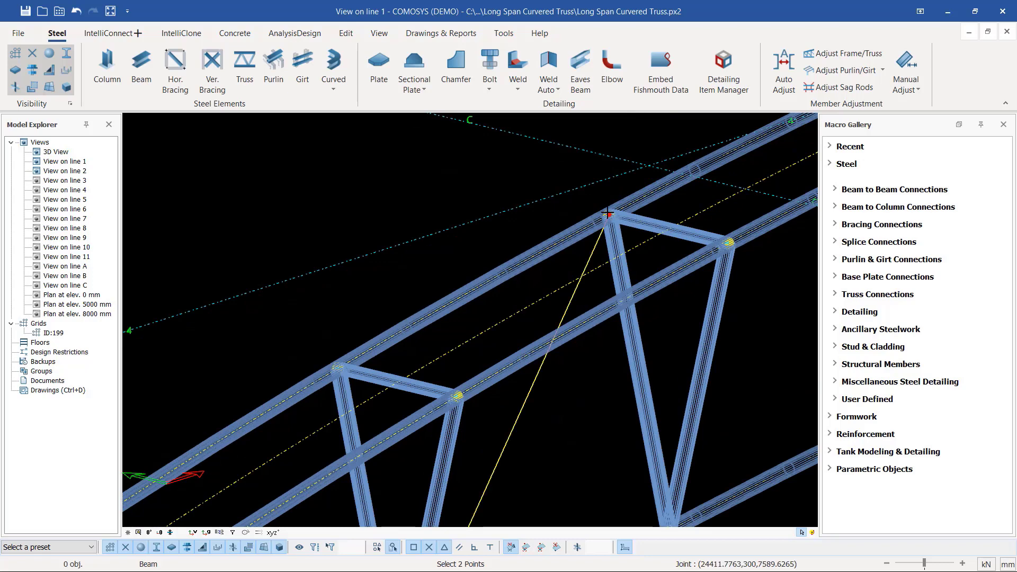
click(608, 213)
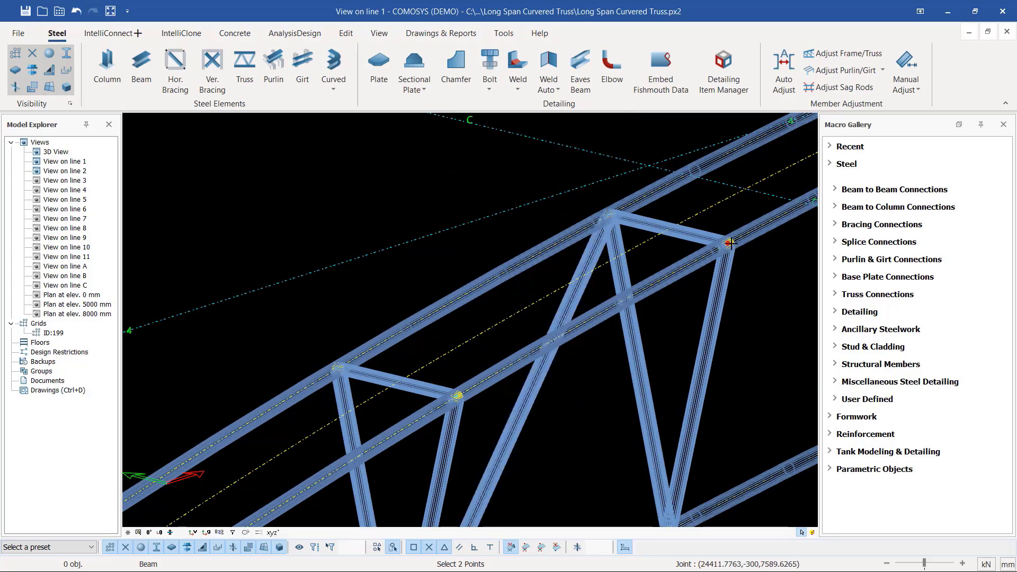
scroll(727, 245, down, 3)
scroll(589, 396, up, 3)
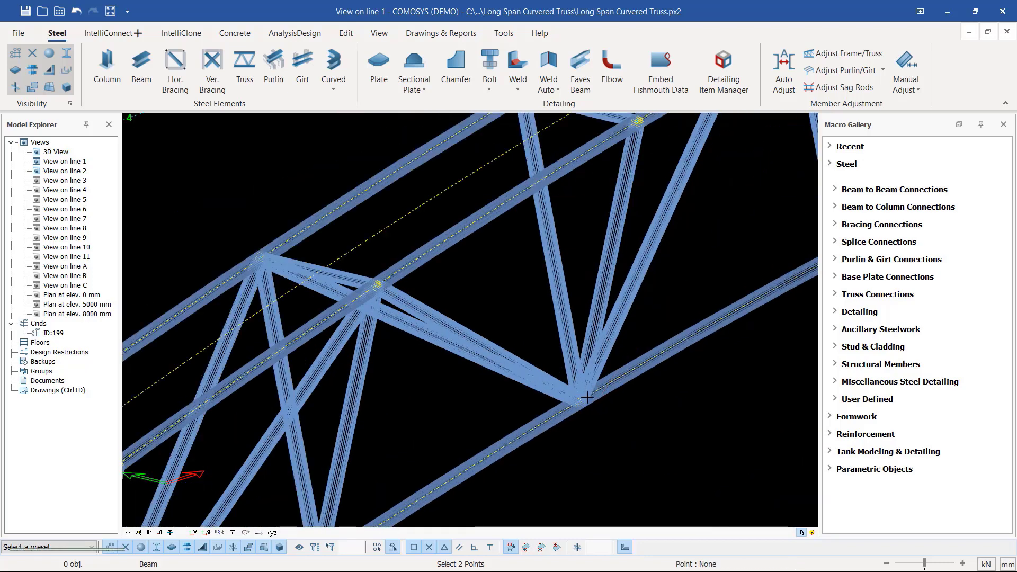
click(587, 397)
scroll(587, 397, down, 3)
- Draw two diagonal beams between the sixth frame's near and far top-chord joints and the seventh frame's bottom-chord joint
scroll(776, 195, down, 3)
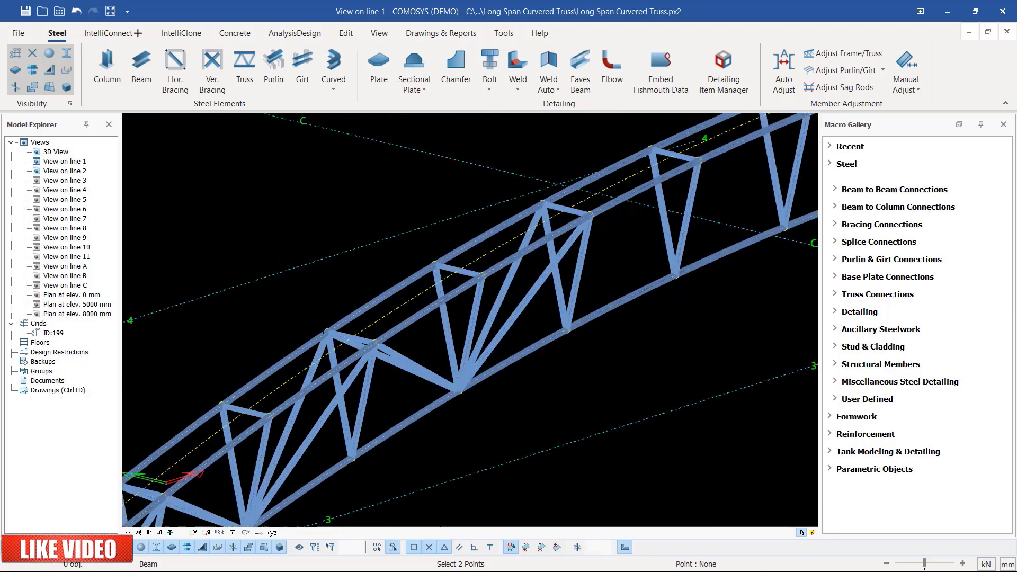
scroll(376, 243, up, 5)
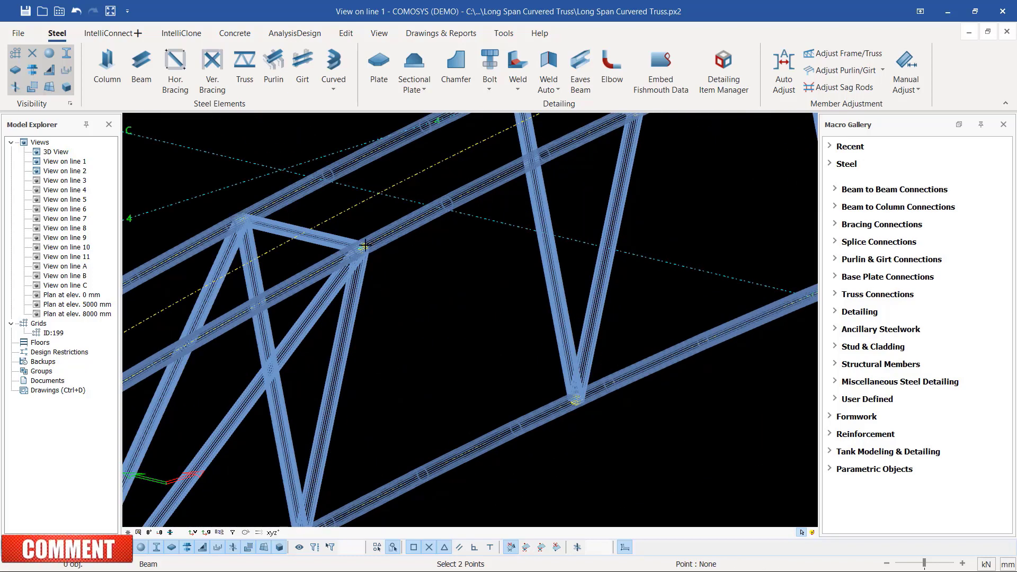
click(365, 246)
click(576, 398)
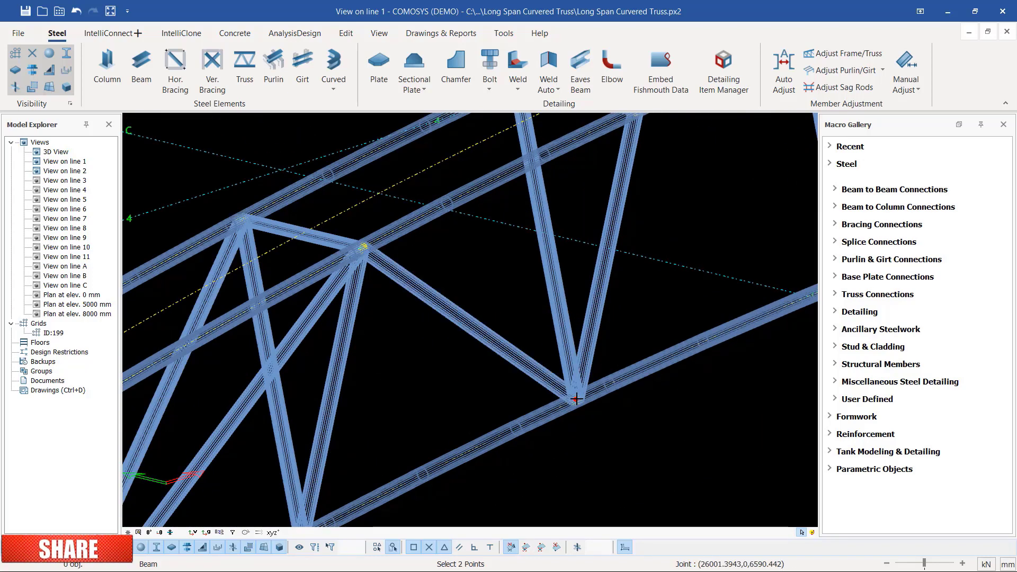
click(244, 219)
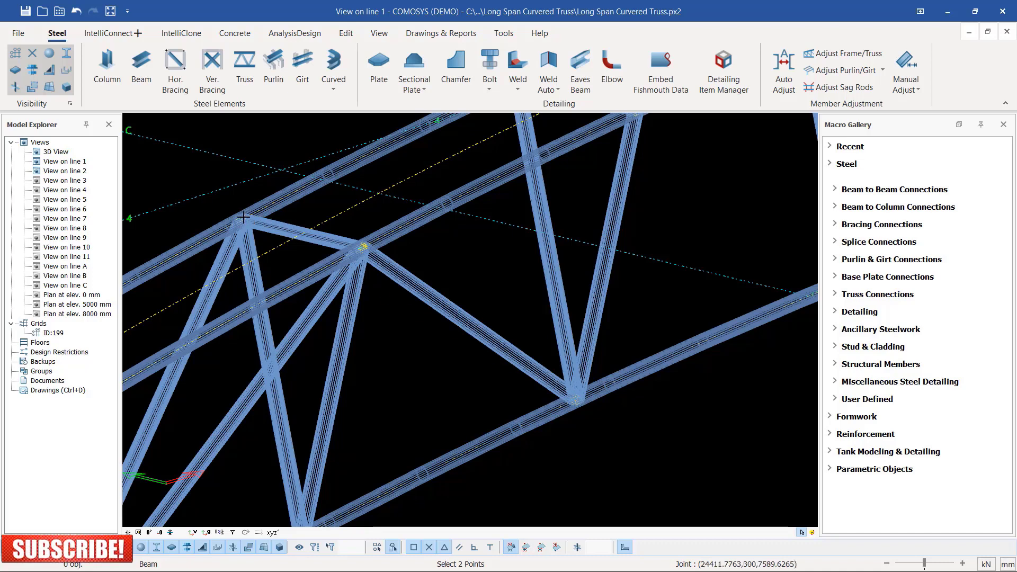
click(576, 399)
scroll(330, 373, down, 3)
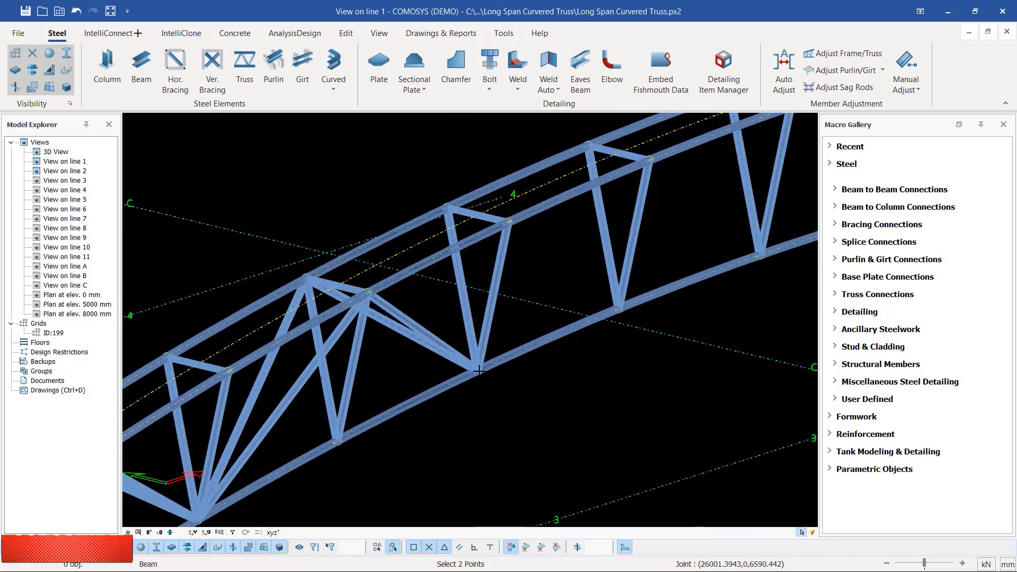
- Draw two diagonal beams between the seventh frame's bottom-chord joint and the eighth frame's near and far top-chord joints
scroll(480, 371, up, 3)
scroll(480, 371, up, 2)
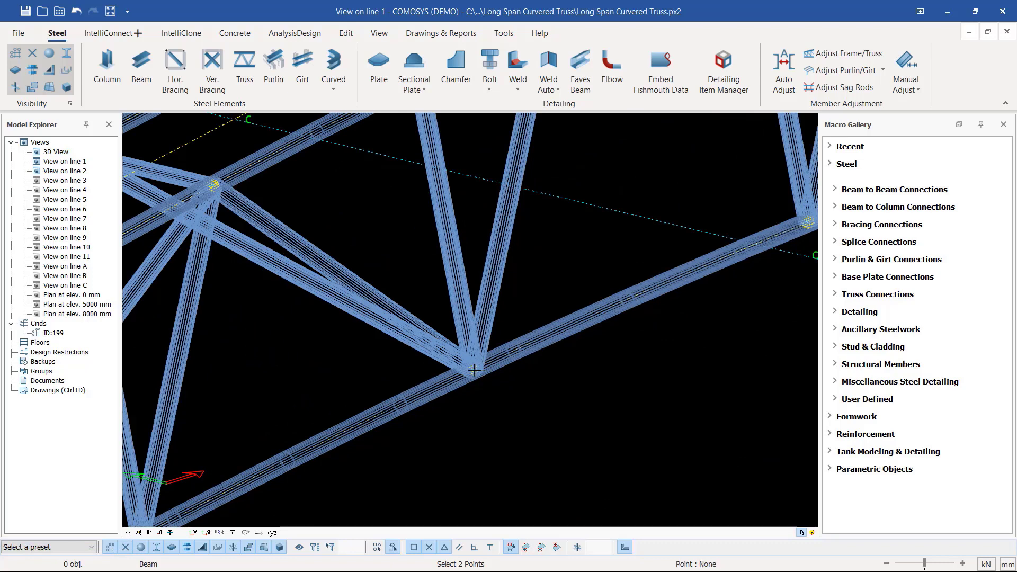
scroll(474, 371, down, 4)
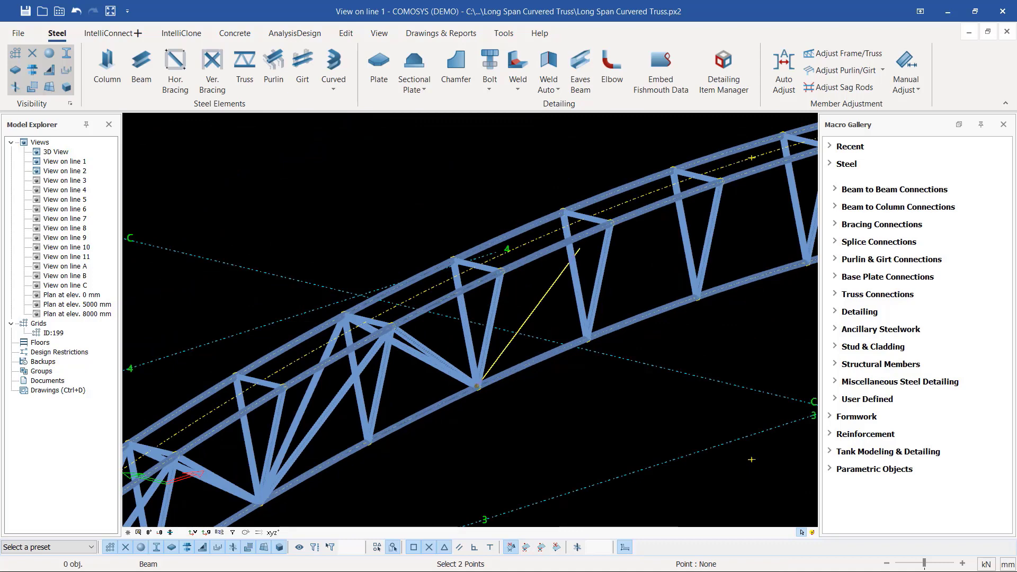
scroll(619, 212, up, 4)
scroll(619, 212, up, 4)
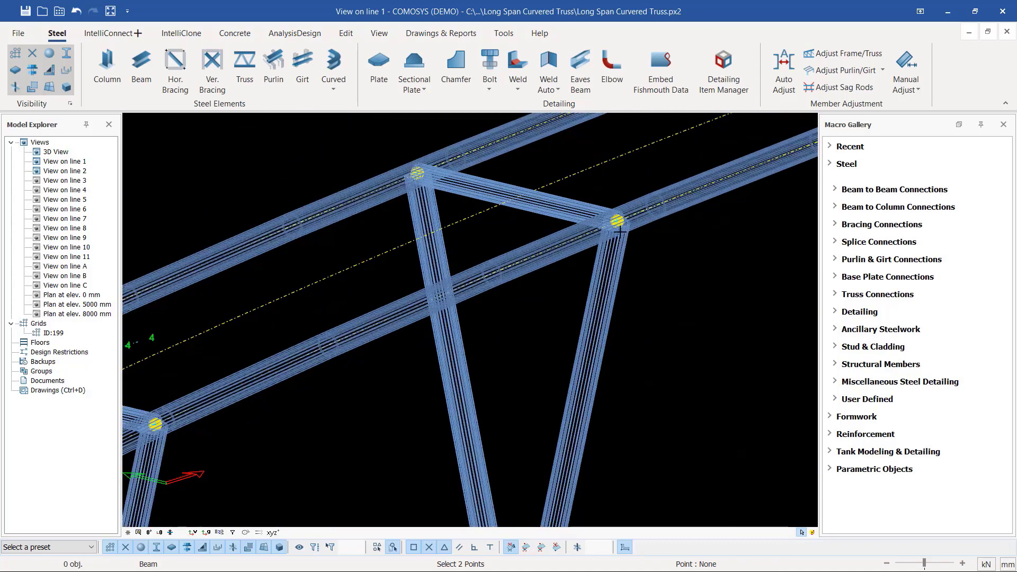
click(616, 218)
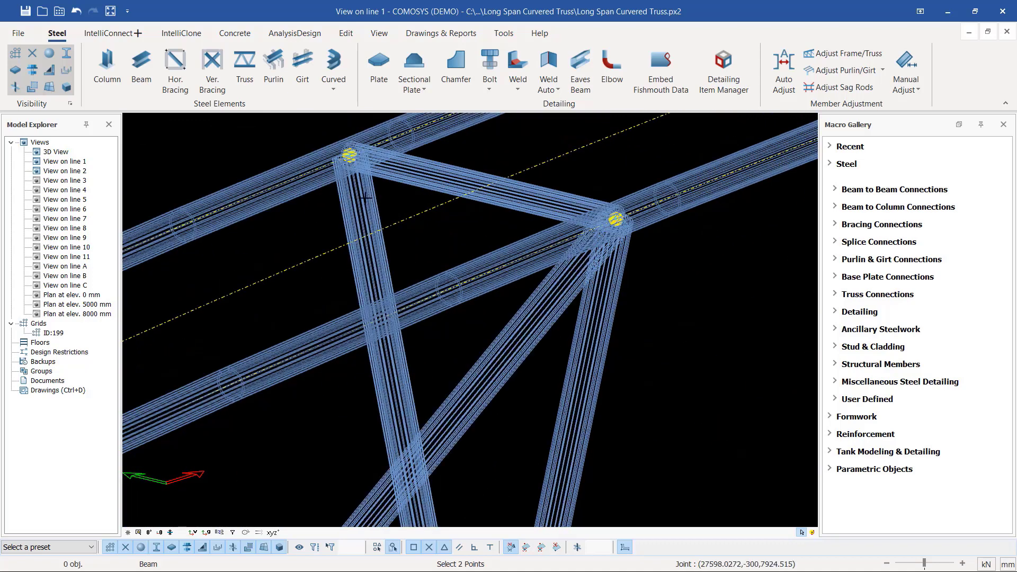
scroll(349, 156, down, 5)
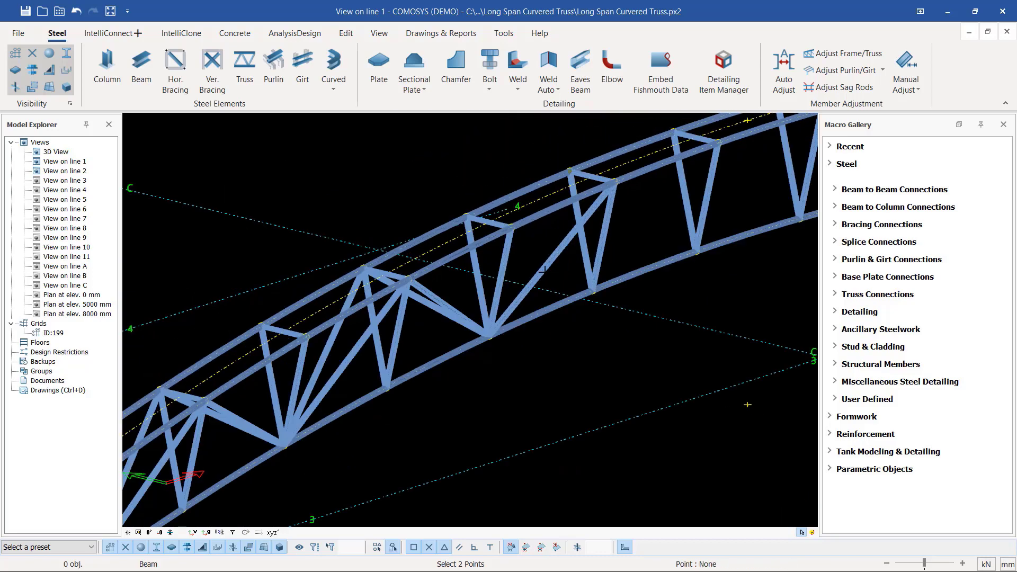
scroll(487, 350, up, 5)
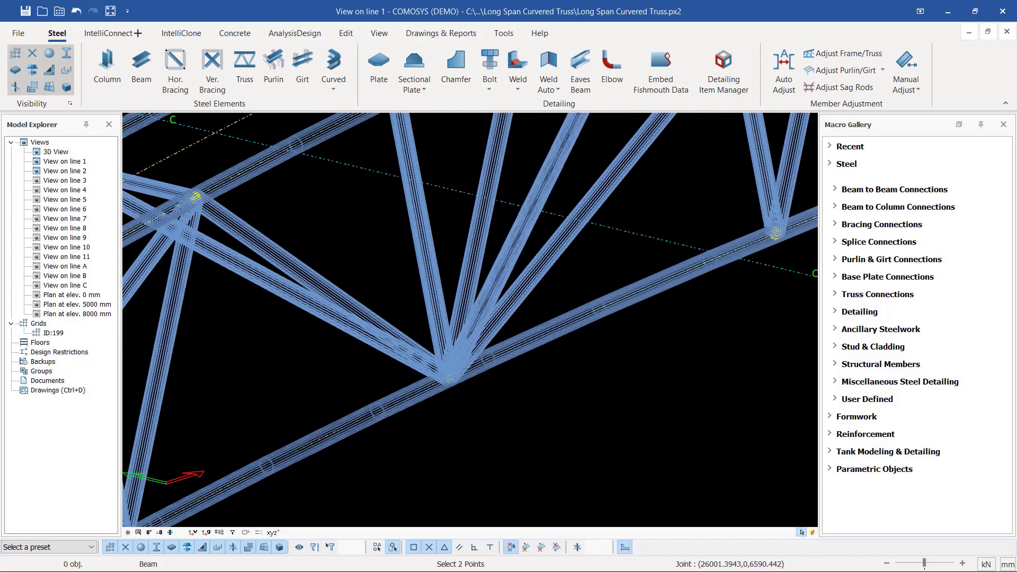
scroll(453, 377, down, 5)
- Connect the eighth frame's near and far top-chord joints to the ninth frame's bottom-chord joint with two diagonal beams
scroll(439, 316, up, 4)
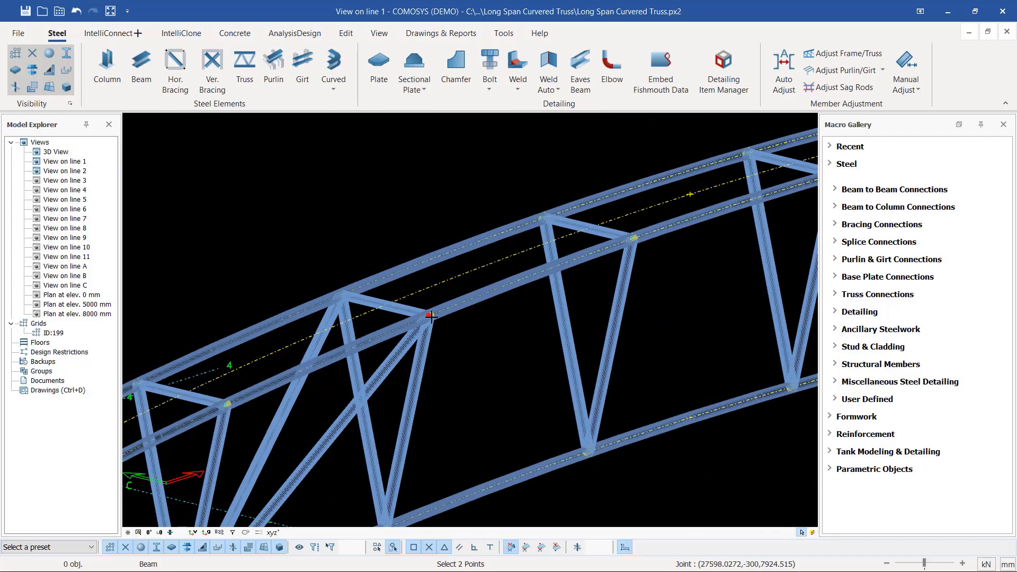
scroll(588, 454, up, 1)
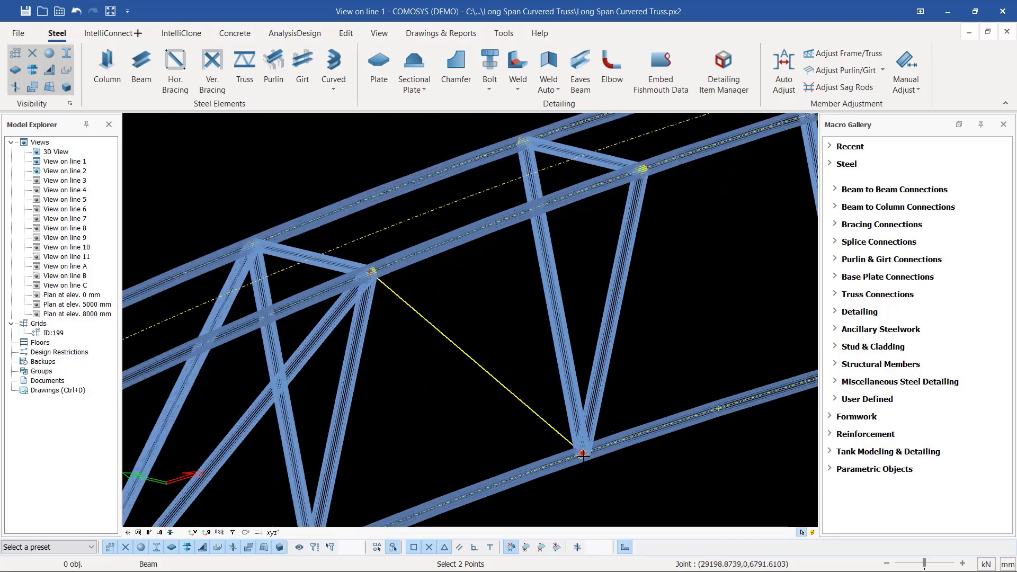
click(583, 454)
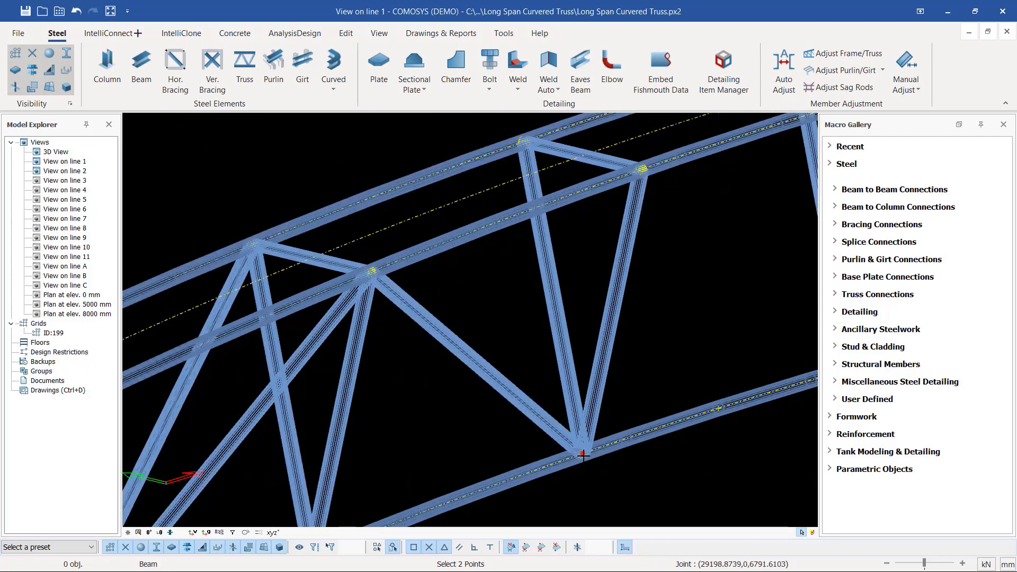
click(255, 245)
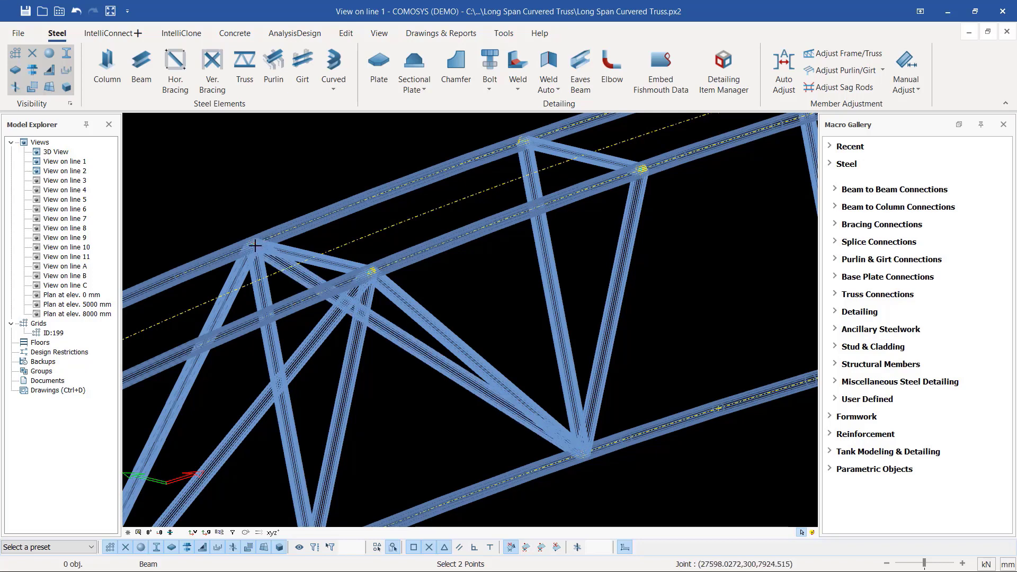
- Add two diagonal beams between the ninth frame's bottom-chord joint and the tenth frame's far and near top-chord joints
scroll(248, 267, down, 2)
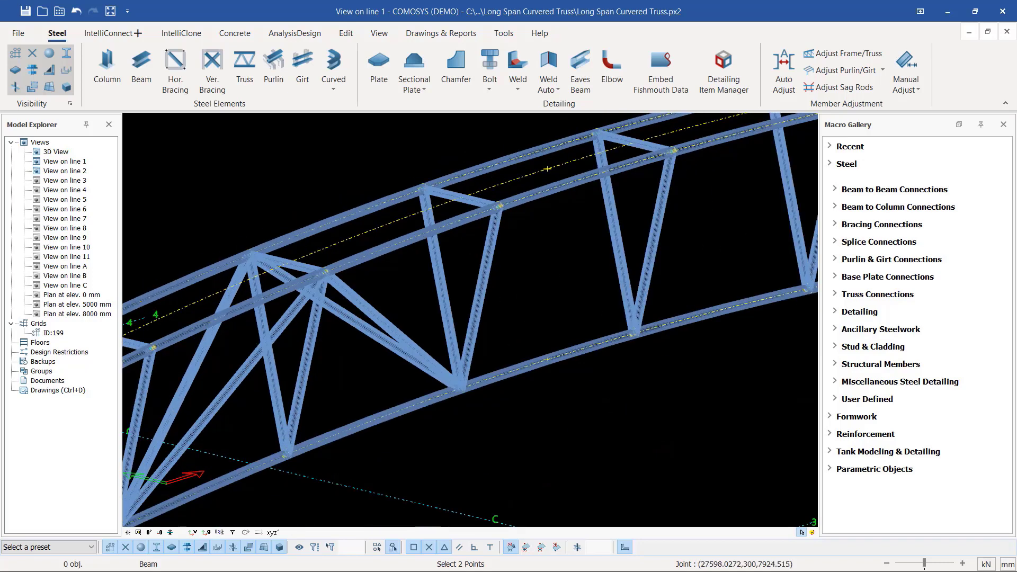
click(462, 386)
click(597, 134)
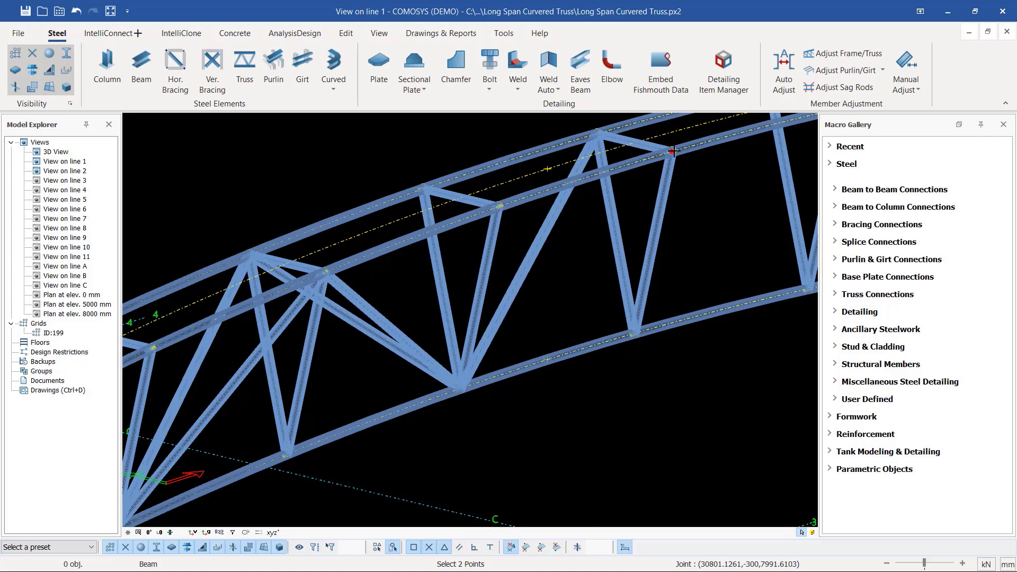
scroll(464, 385, down, 2)
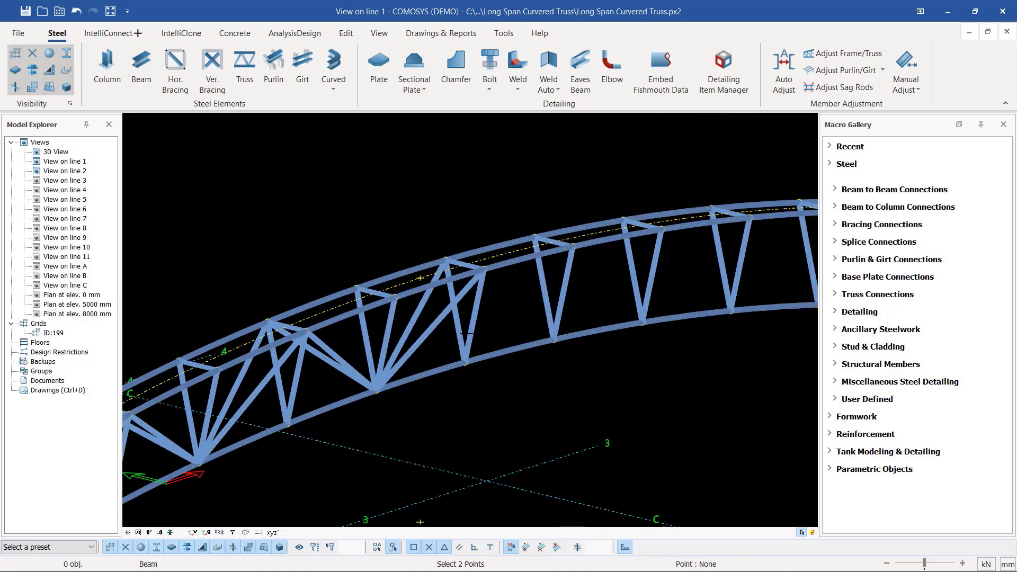
- Draw two diagonal beams between the tenth frame's near and far top-chord joints and the eleventh frame's bottom-chord joint
scroll(423, 274, up, 2)
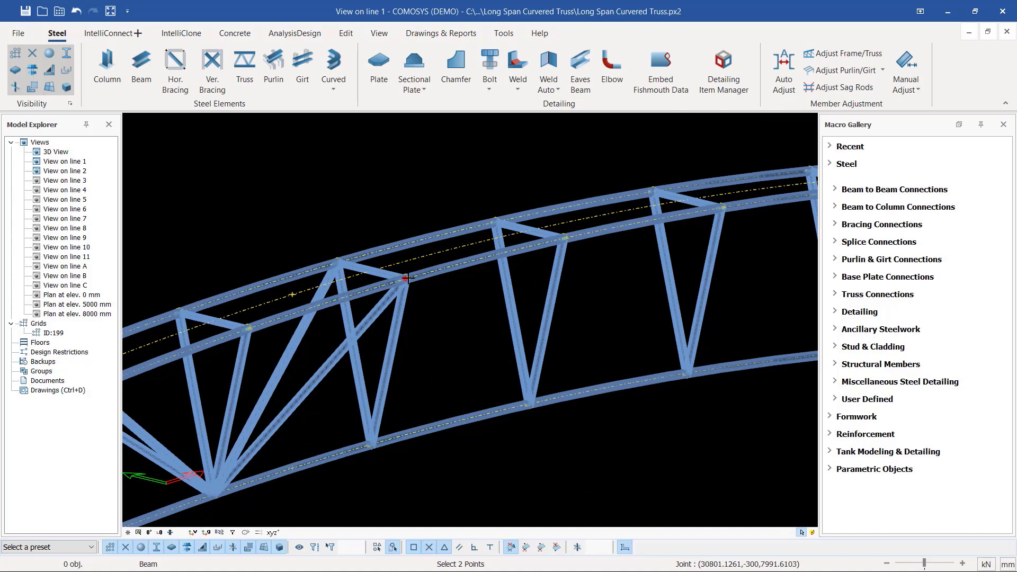
scroll(530, 404, up, 2)
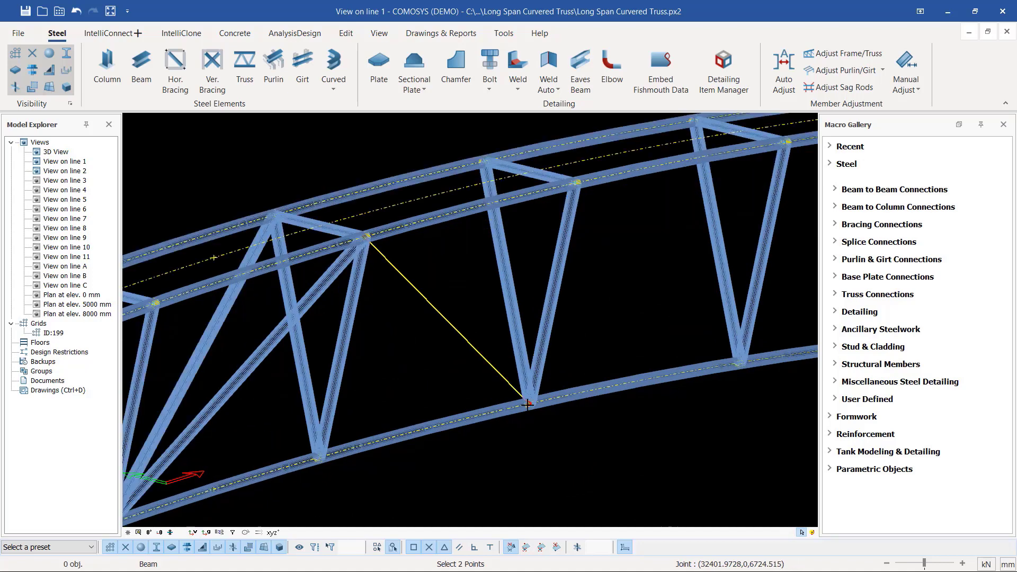
scroll(533, 404, down, 1)
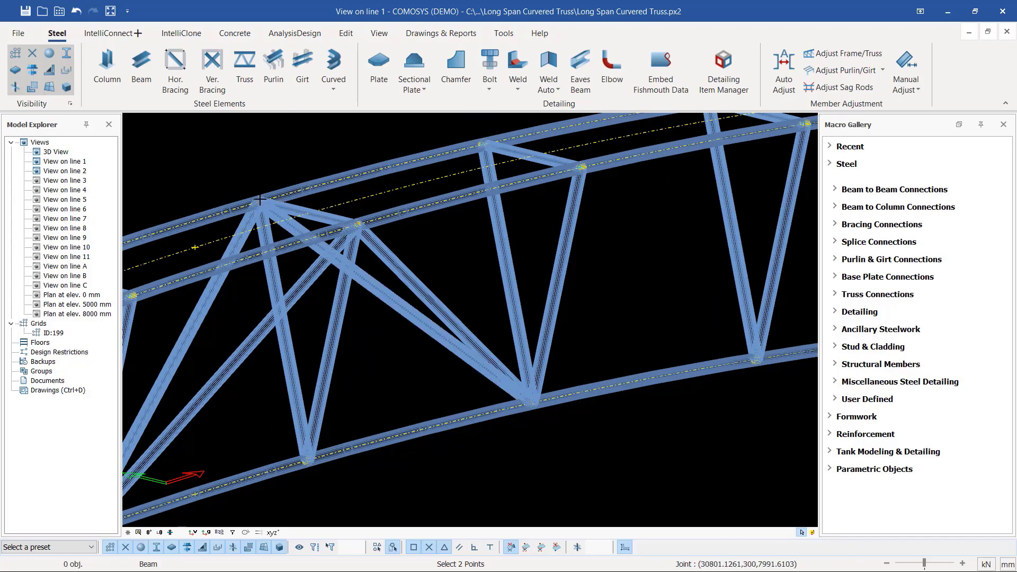
scroll(263, 199, down, 2)
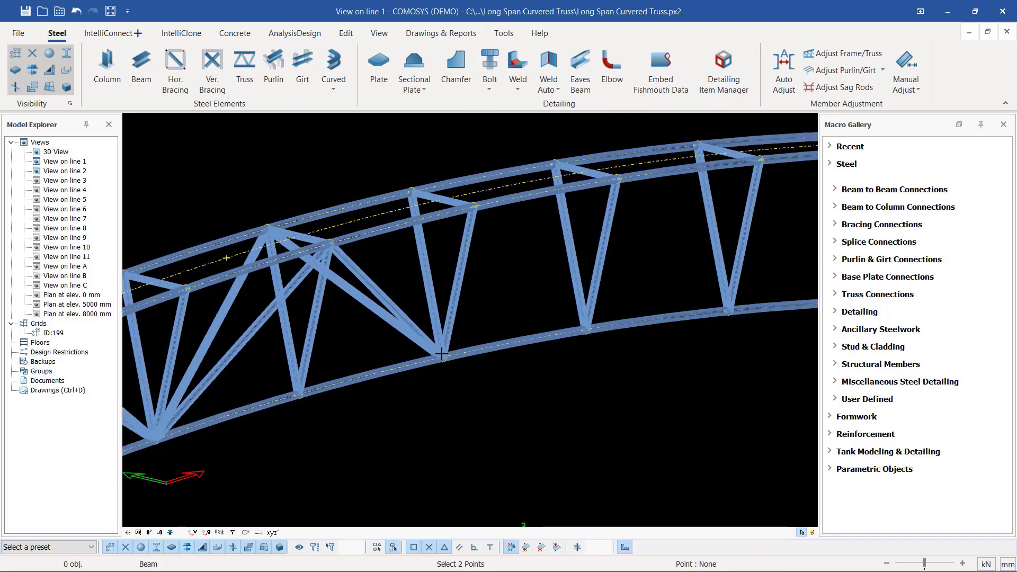
- Connect the eleventh frame's bottom-chord joint to the twelfth frame's near and far top-chord joints with two diagonal beams
scroll(617, 179, up, 2)
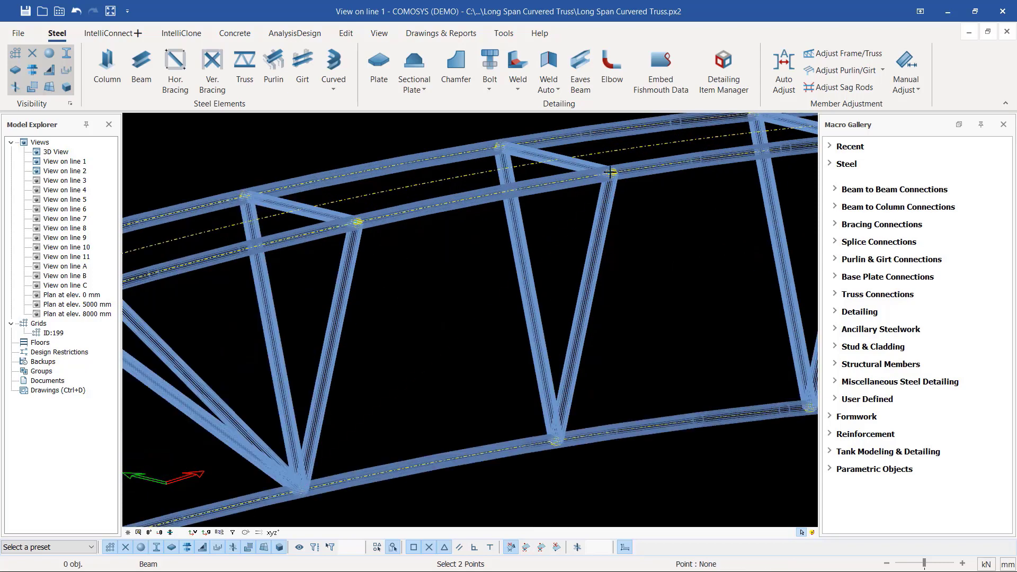
click(611, 172)
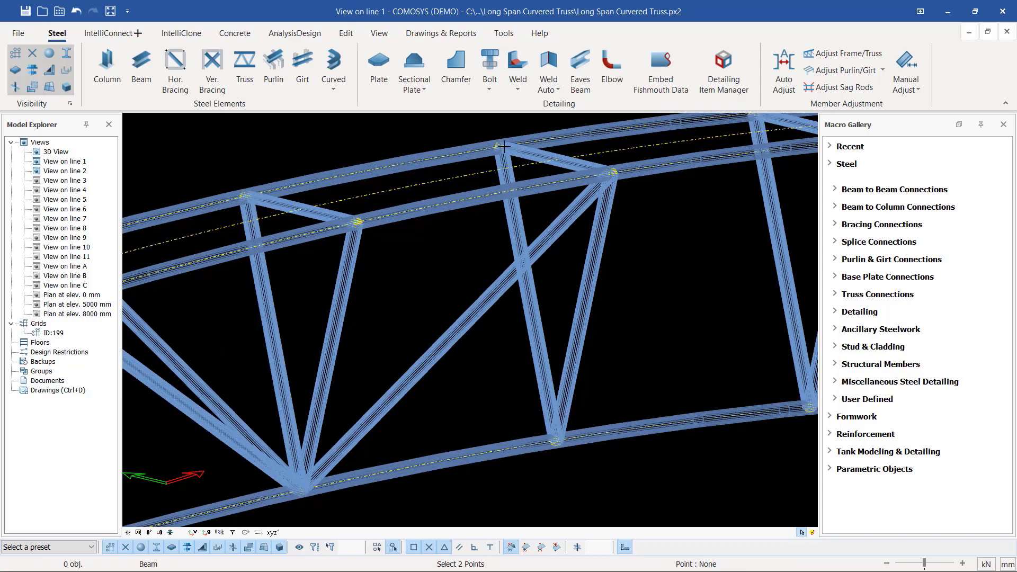
click(300, 480)
scroll(300, 480, down, 3)
- Add two diagonal beams between the twelfth frame's near and far top-chord joints and the thirteenth frame's bottom-chord joint
scroll(394, 291, up, 2)
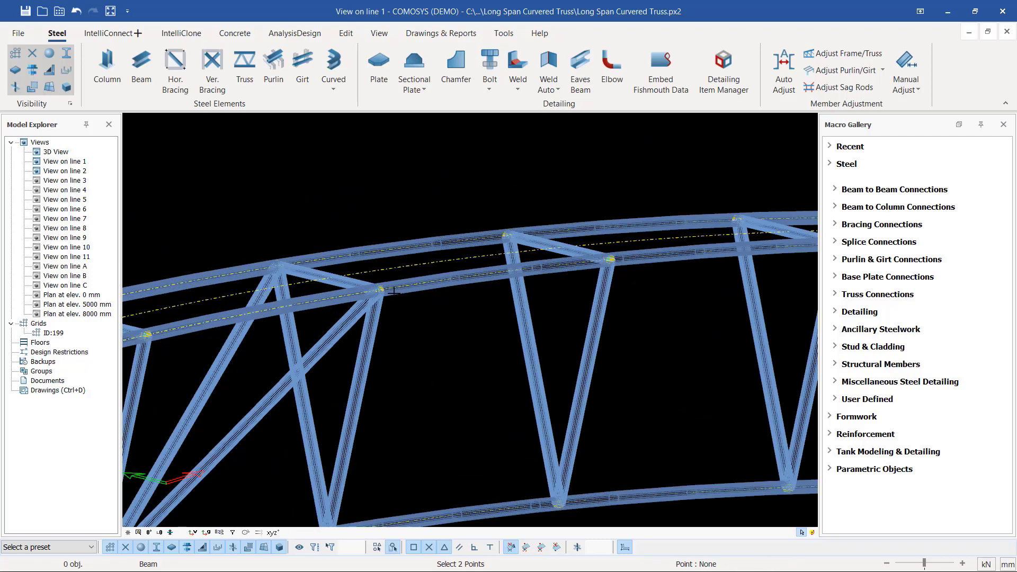
click(560, 504)
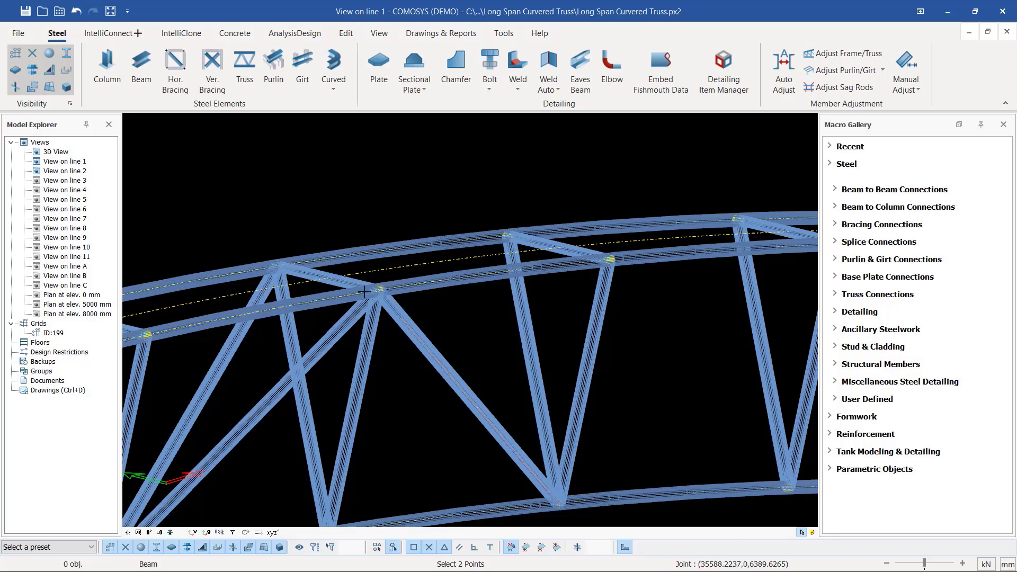
click(281, 265)
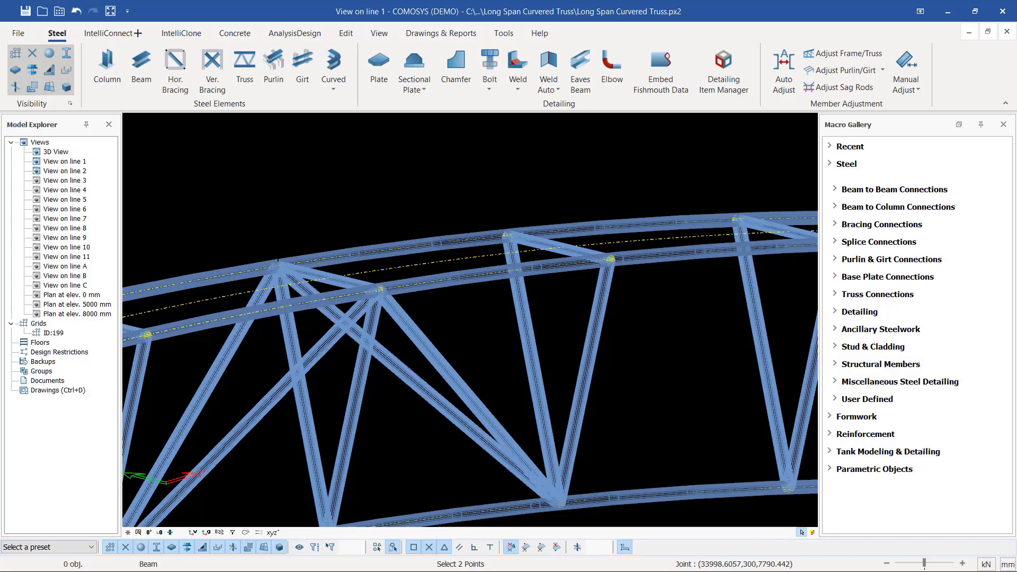
scroll(286, 265, down, 2)
- Draw two diagonal beams between the thirteenth frame's bottom-chord joint and the fourteenth frame's far and near top-chord joints
scroll(570, 411, up, 3)
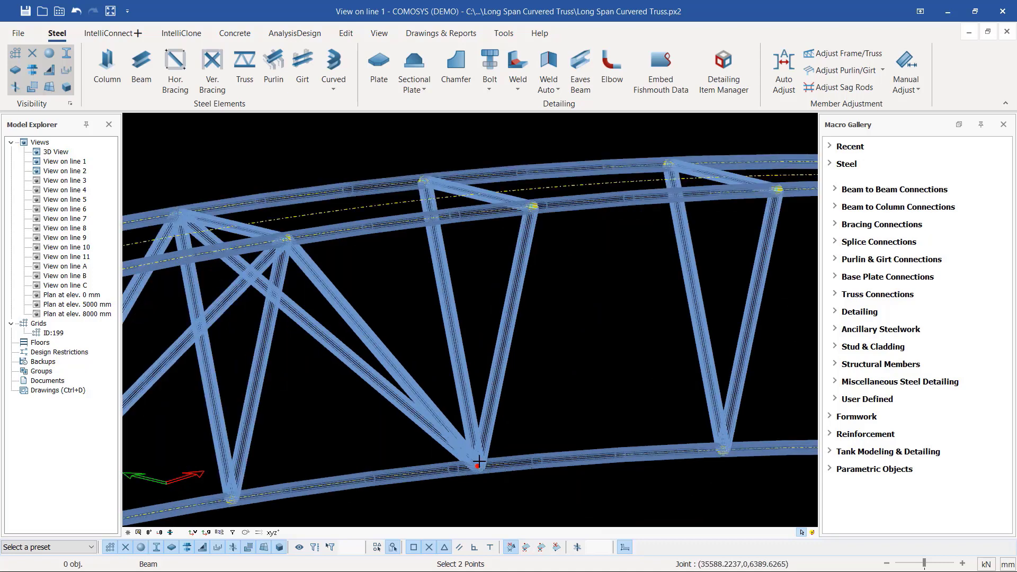
click(668, 163)
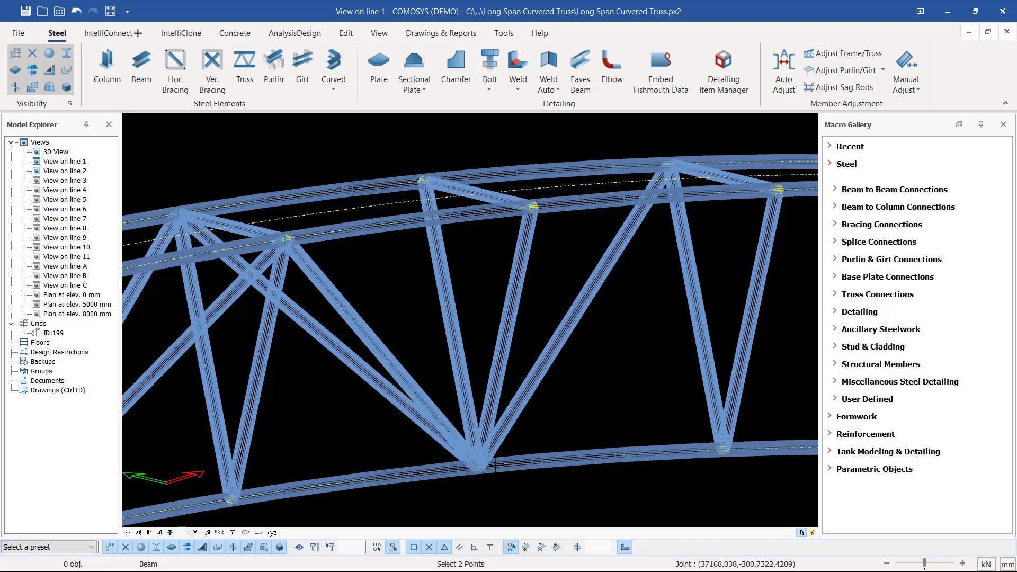
scroll(471, 241, down, 3)
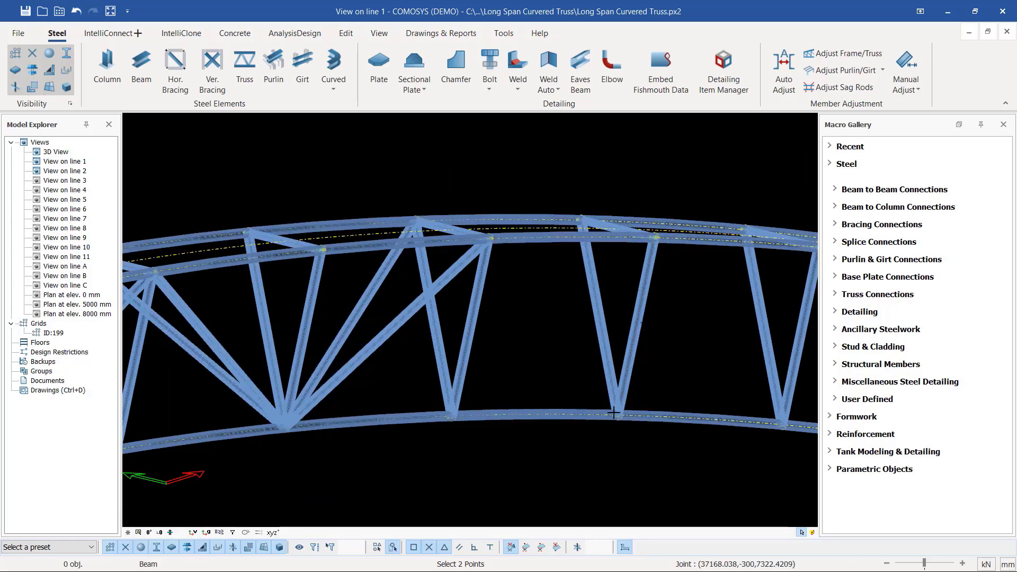
- Connect the fourteenth frame's near and far top-chord joints to the fifteenth frame's bottom-chord joint with two diagonal beams
click(619, 416)
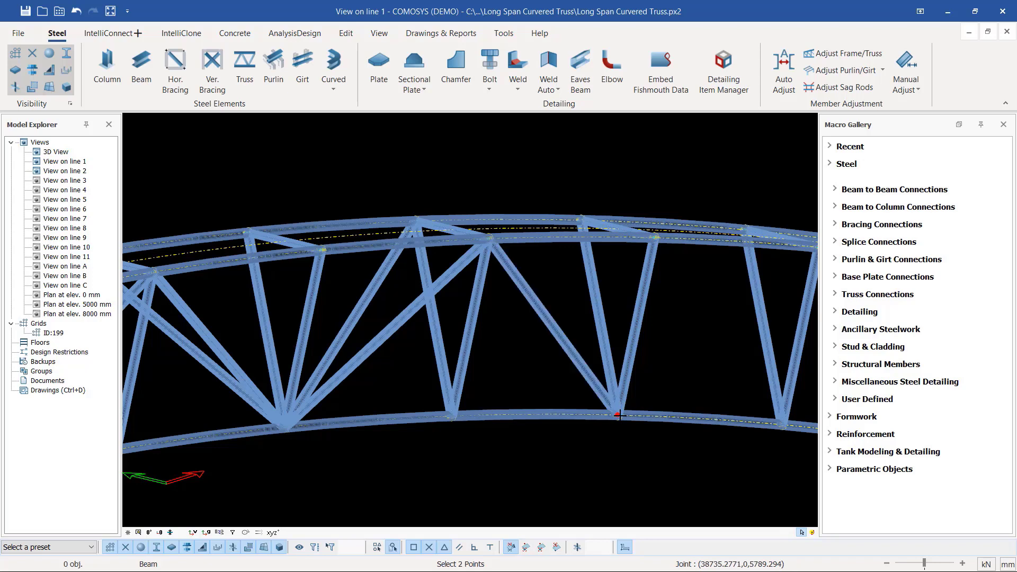
scroll(475, 256, up, 3)
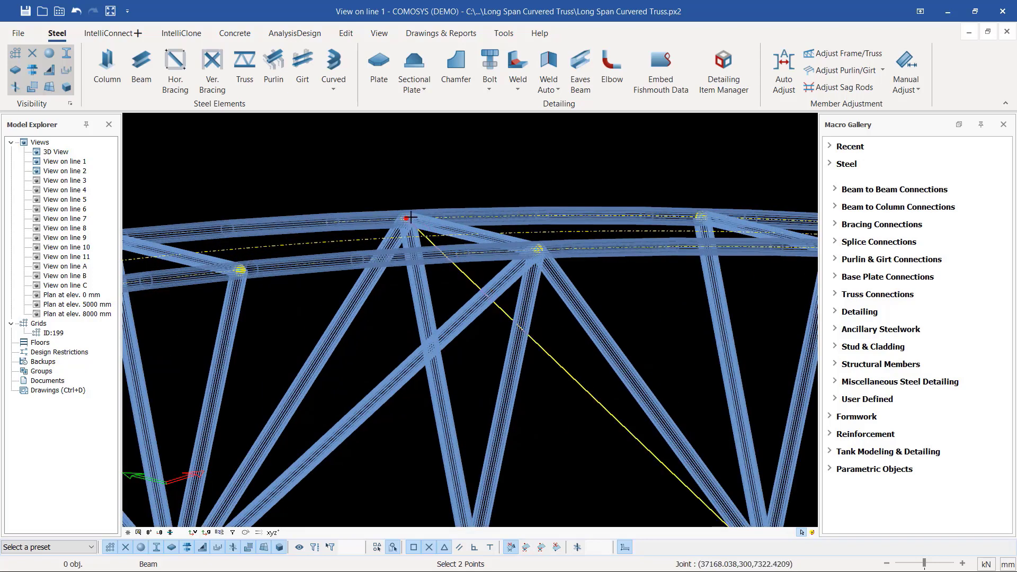
click(408, 217)
scroll(375, 216, down, 3)
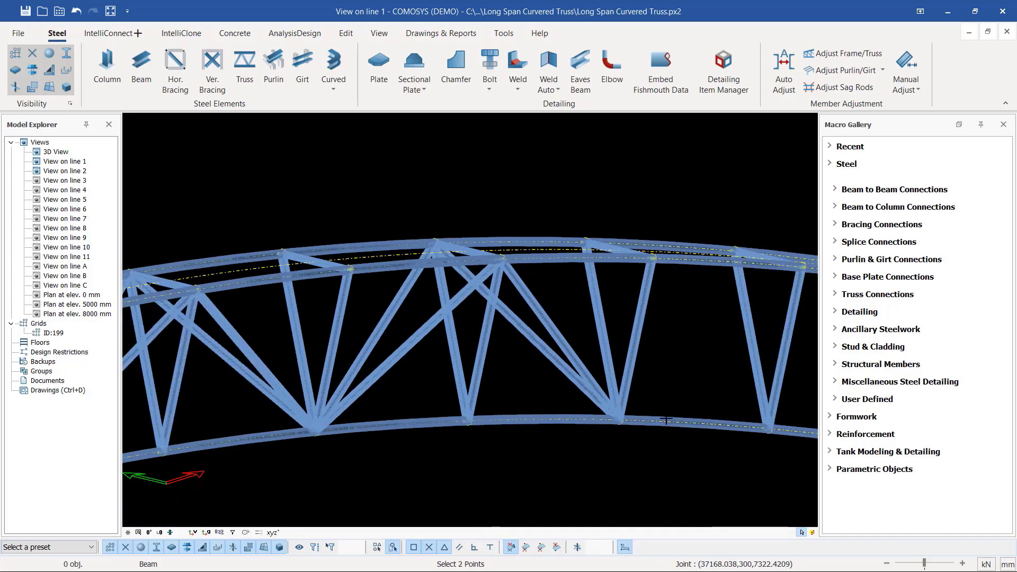
- Connect the fifteenth frame's bottom-chord joint to the sixteenth frame's far and near top-chord joints with two diagonal beams
scroll(665, 421, up, 2)
click(588, 411)
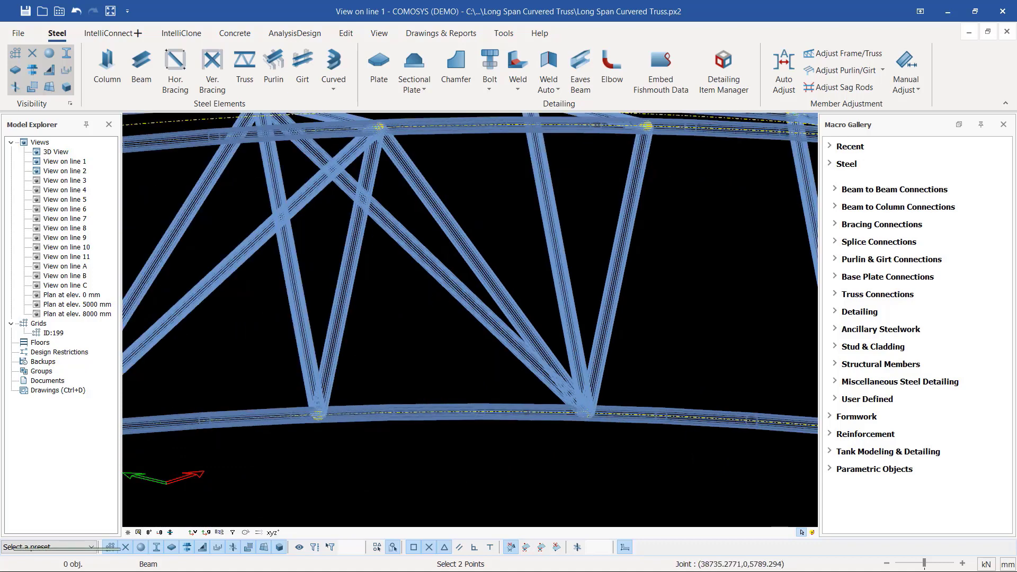
scroll(589, 410, down, 3)
scroll(643, 202, up, 3)
scroll(636, 199, up, 3)
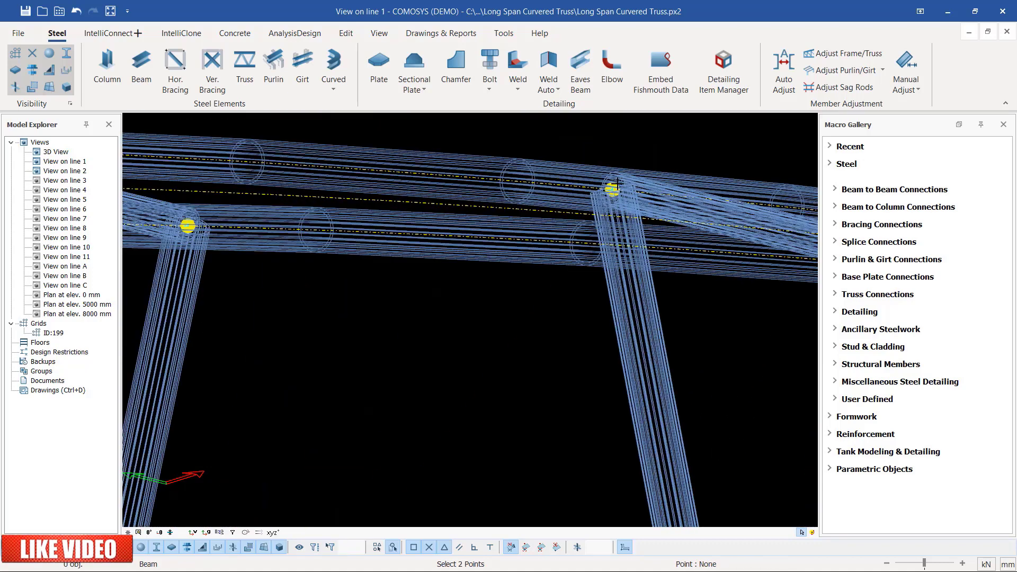
click(611, 189)
scroll(612, 189, down, 3)
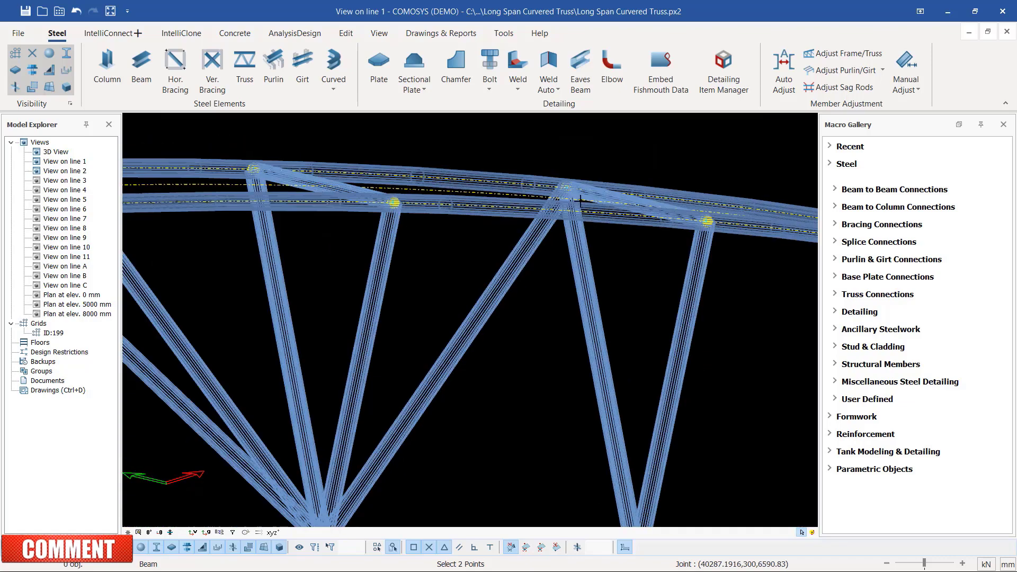
scroll(710, 229, up, 2)
scroll(710, 229, up, 3)
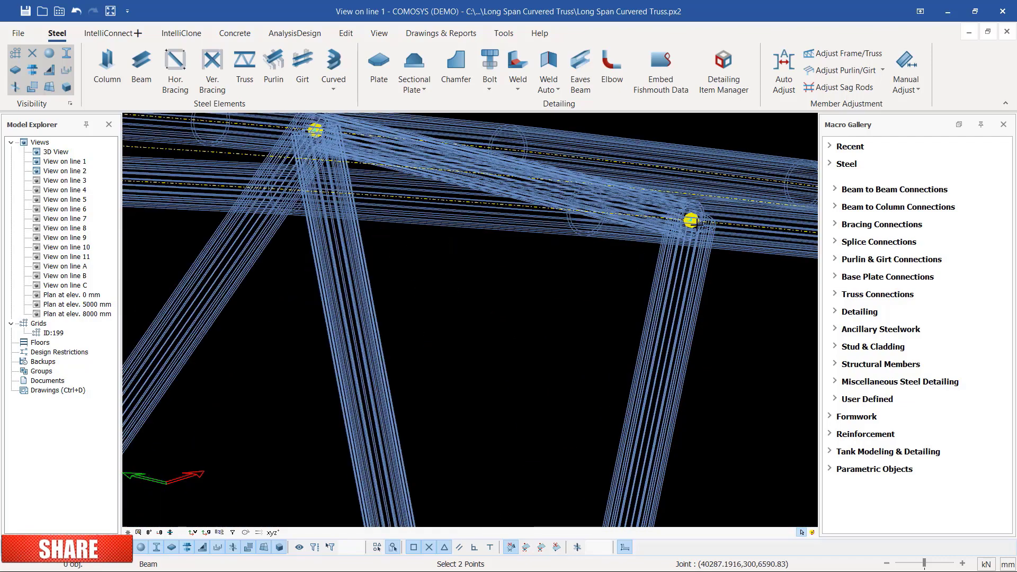
scroll(691, 220, down, 5)
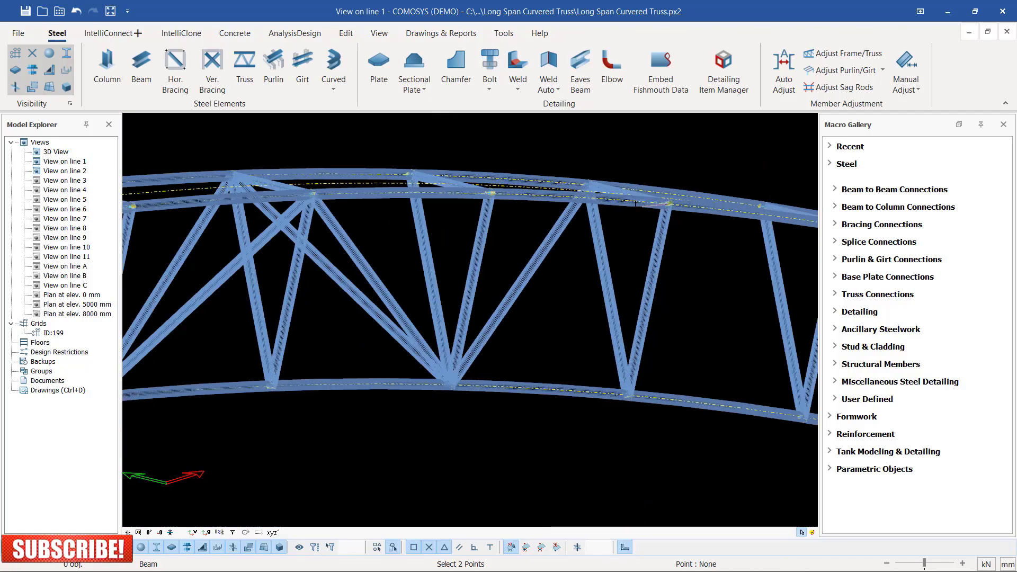
scroll(434, 376, up, 3)
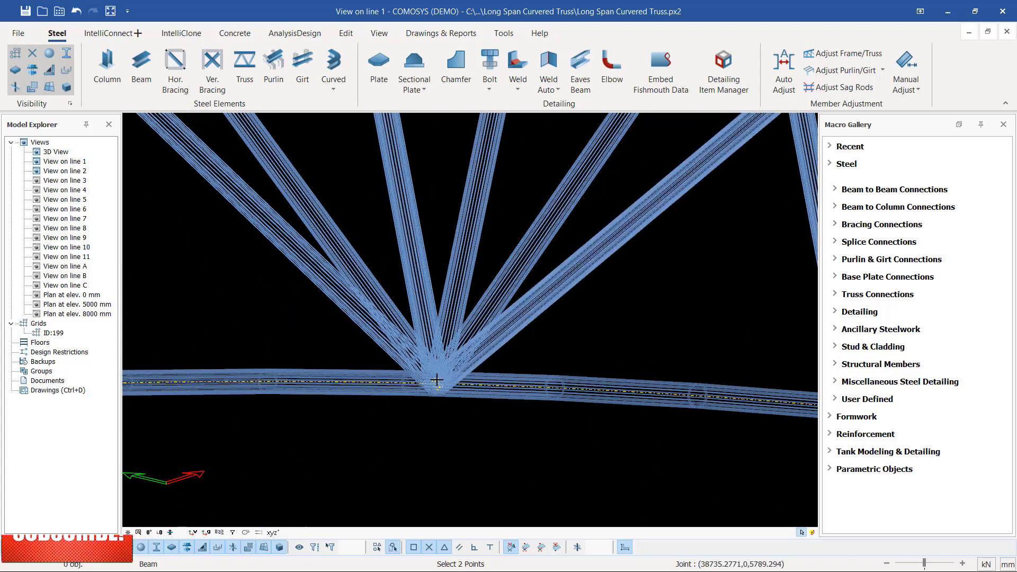
scroll(380, 343, down, 2)
scroll(287, 347, down, 1)
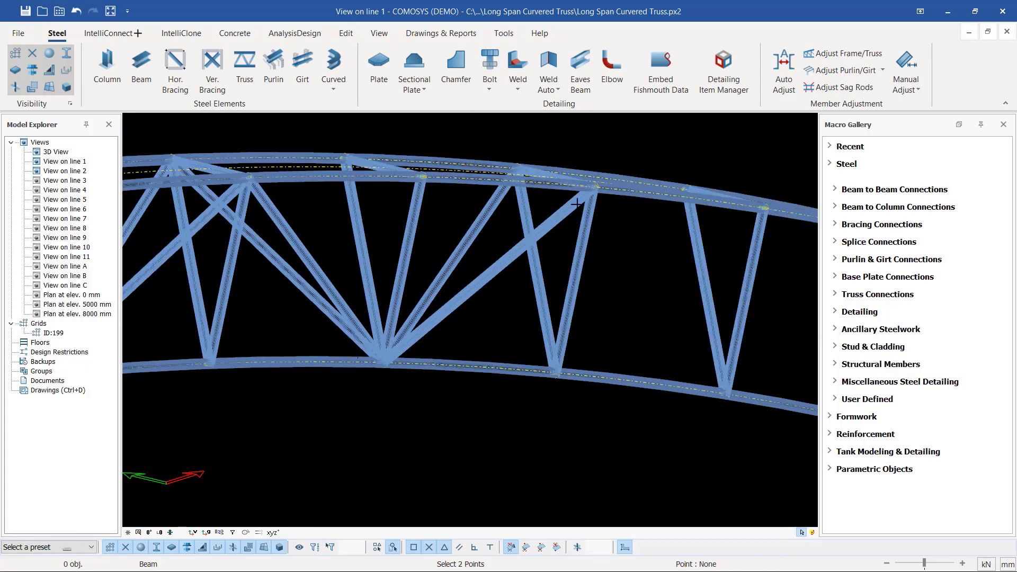
ctrl+middle_drag(357, 358, 357, 358)
right_click(683, 128)
click(702, 140)
- Draw two diagonal beams between the sixteenth frame's near and far top-chord joints and the seventeenth frame's bottom-chord joint
click(596, 187)
ctrl+middle_drag(599, 191, 599, 197)
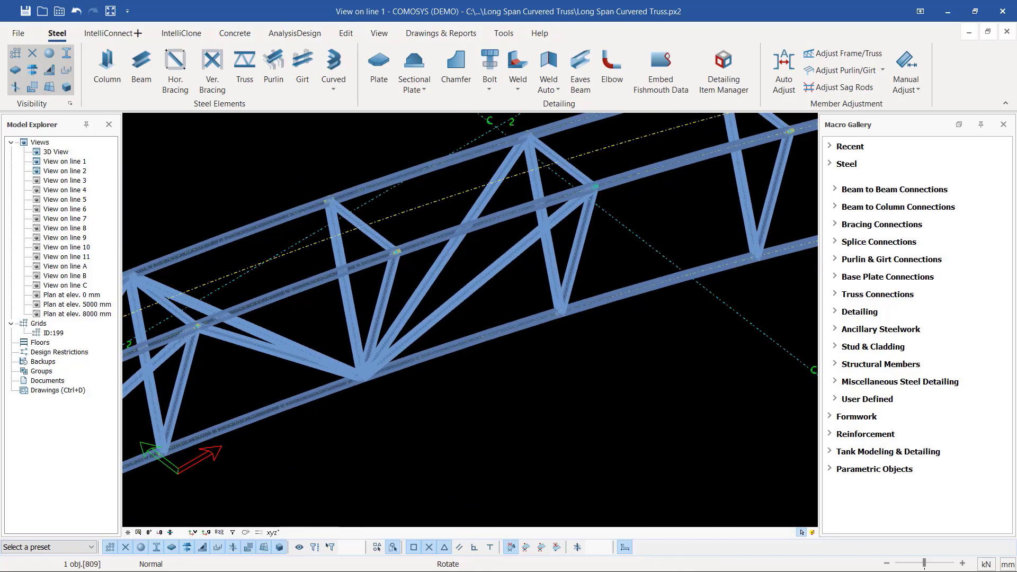
scroll(405, 252, down, 3)
scroll(488, 203, up, 4)
scroll(578, 228, down, 2)
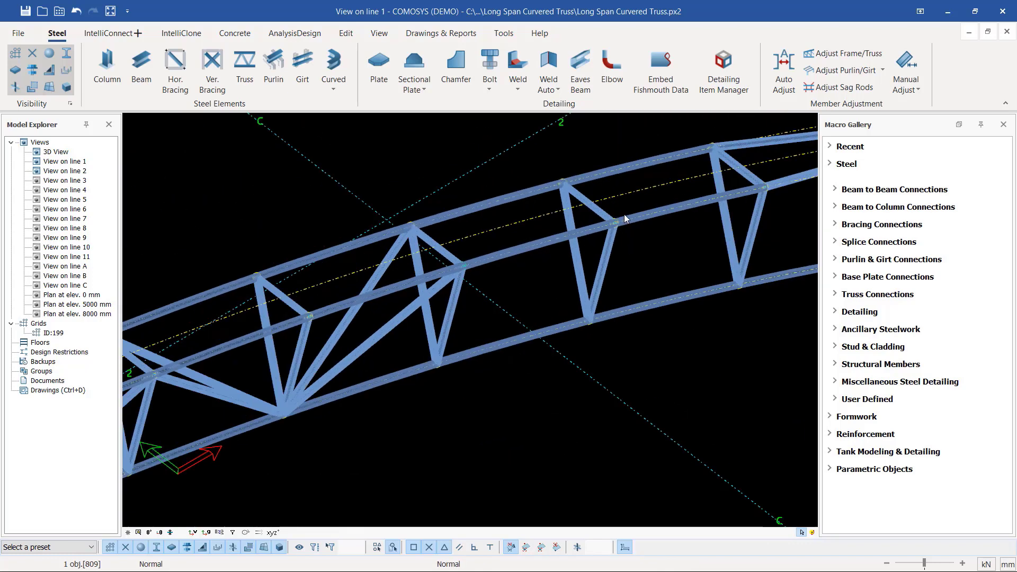
scroll(624, 217, up, 2)
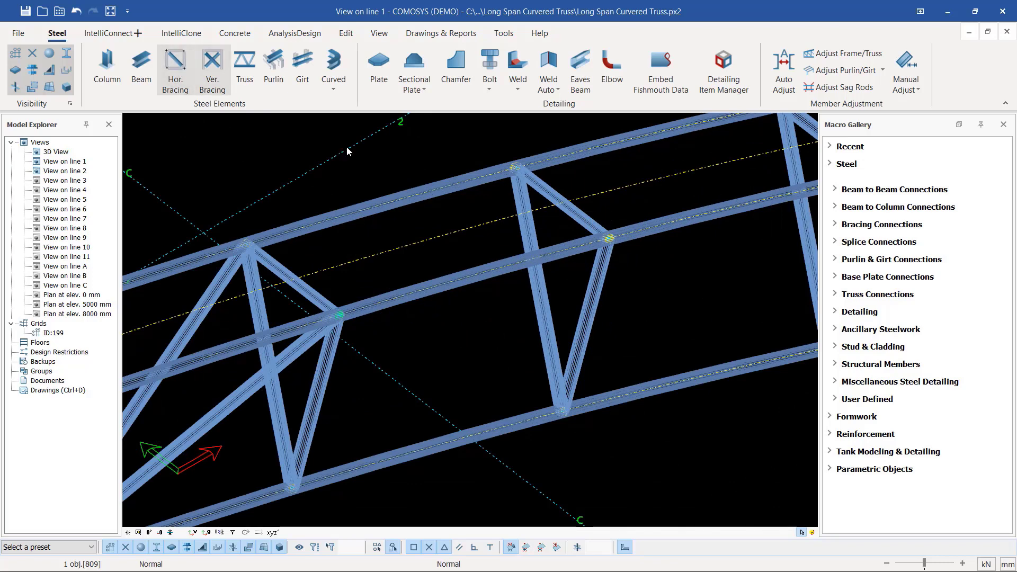
click(141, 68)
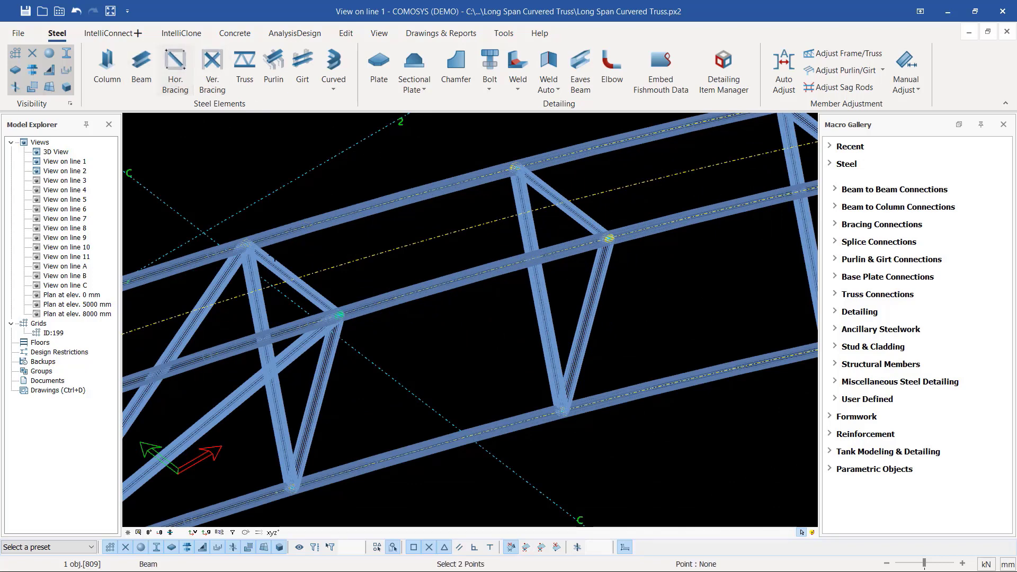
scroll(272, 258, up, 2)
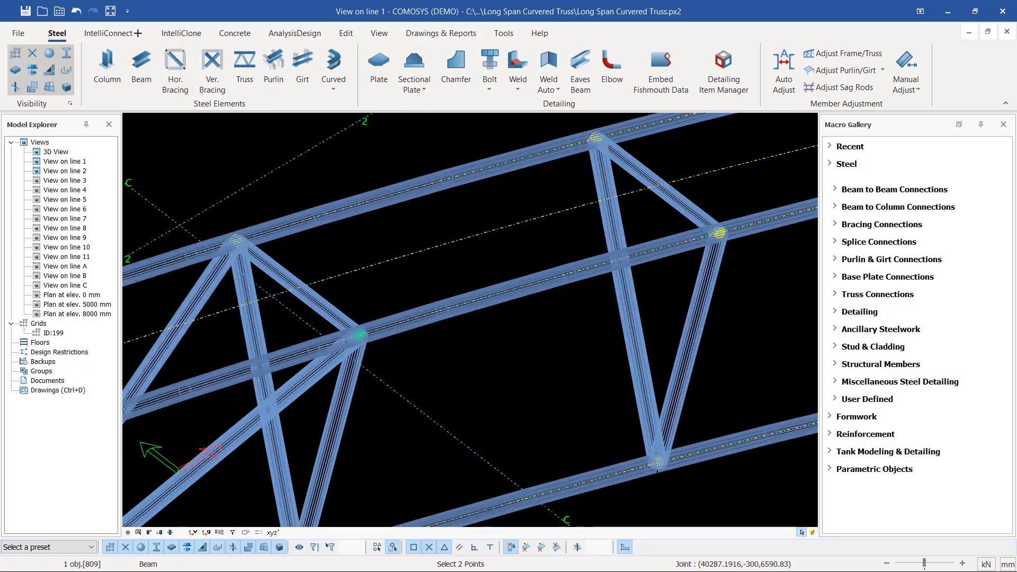
click(658, 462)
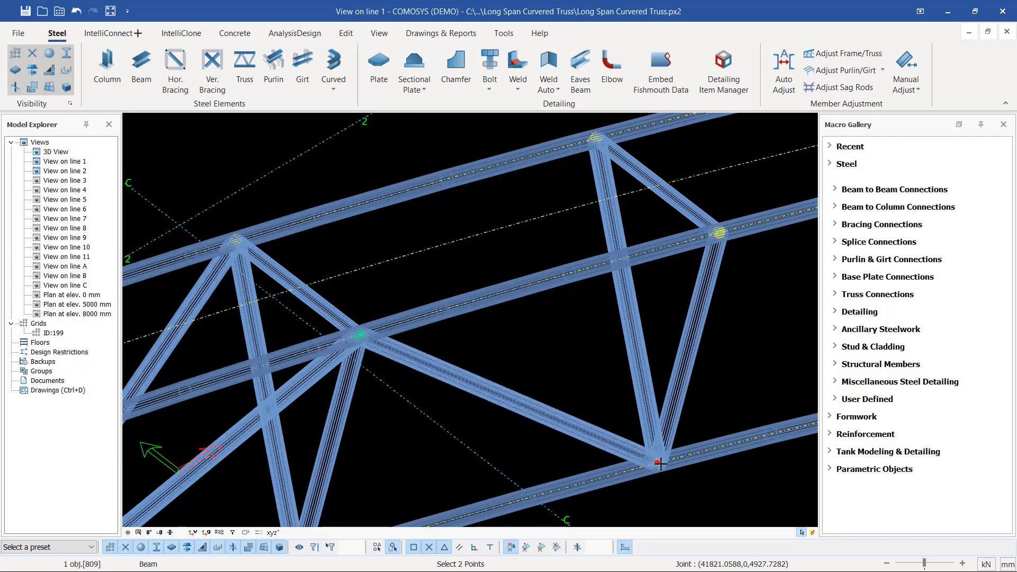
click(236, 234)
scroll(204, 276, down, 4)
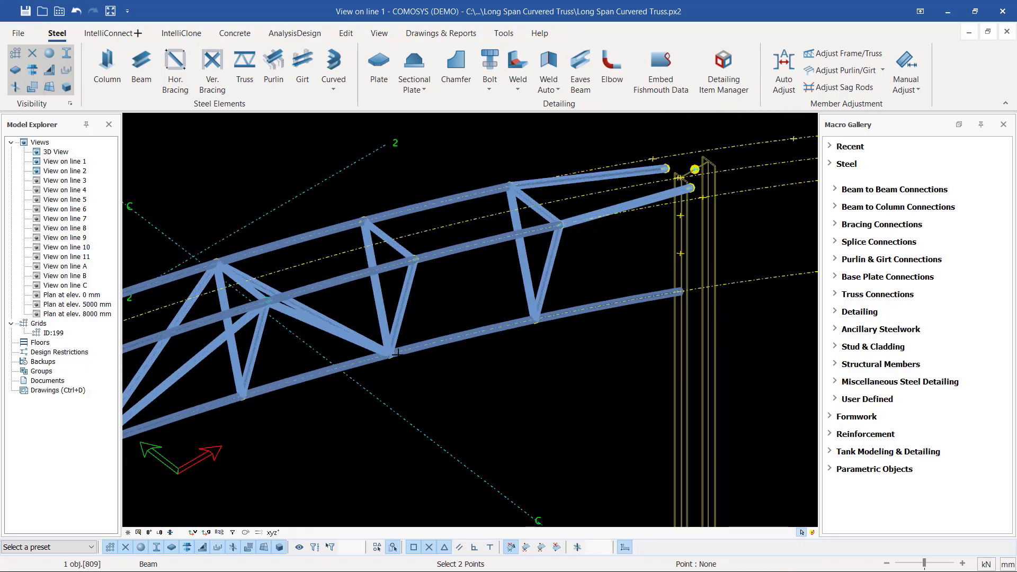
- Add two diagonal beams between the seventeenth frame's bottom-chord joint and the last frame's far and near top-chord joints
scroll(396, 353, up, 3)
click(383, 355)
scroll(450, 397, down, 3)
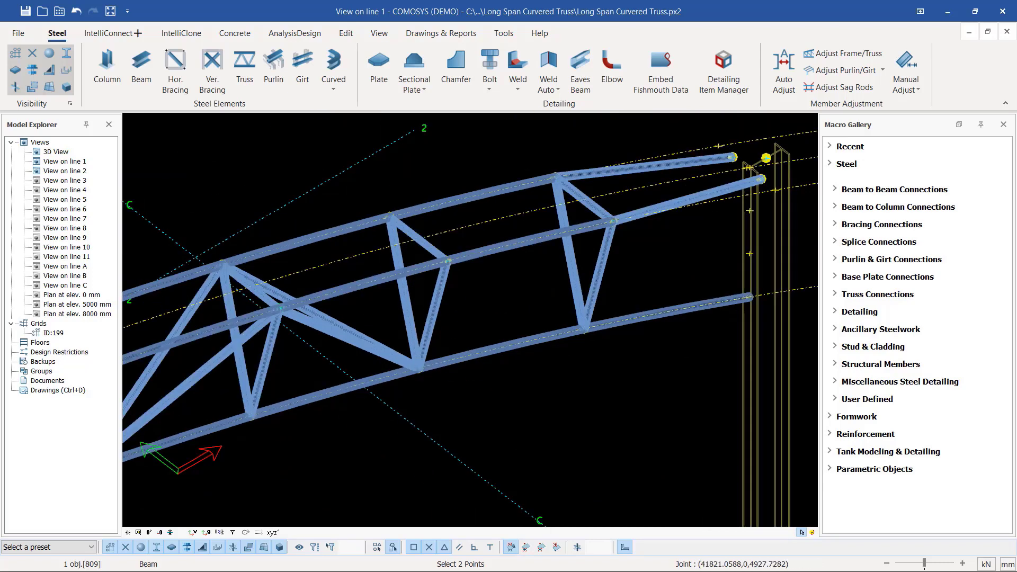
scroll(576, 174, up, 2)
click(545, 180)
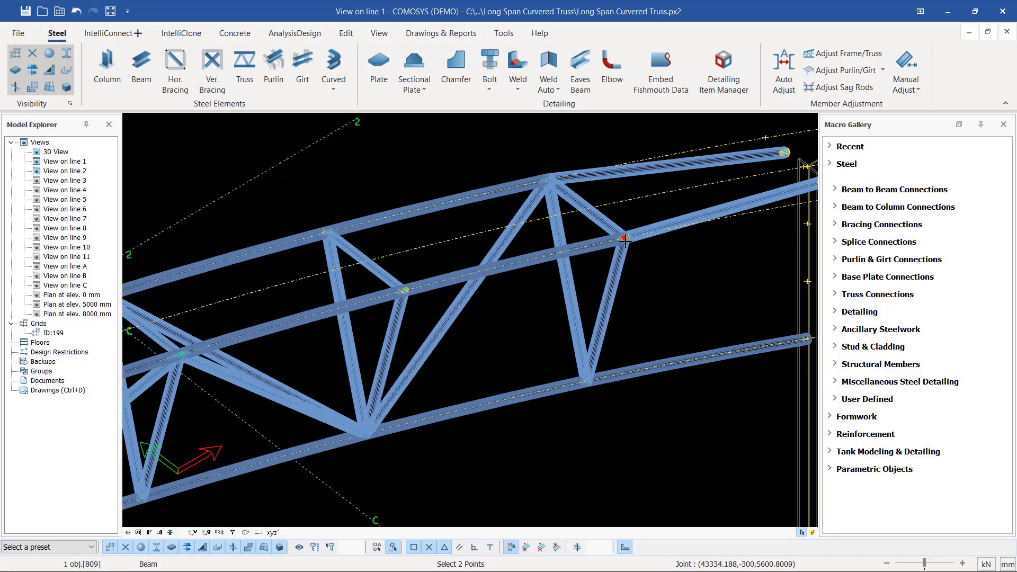
click(367, 430)
scroll(358, 417, down, 2)
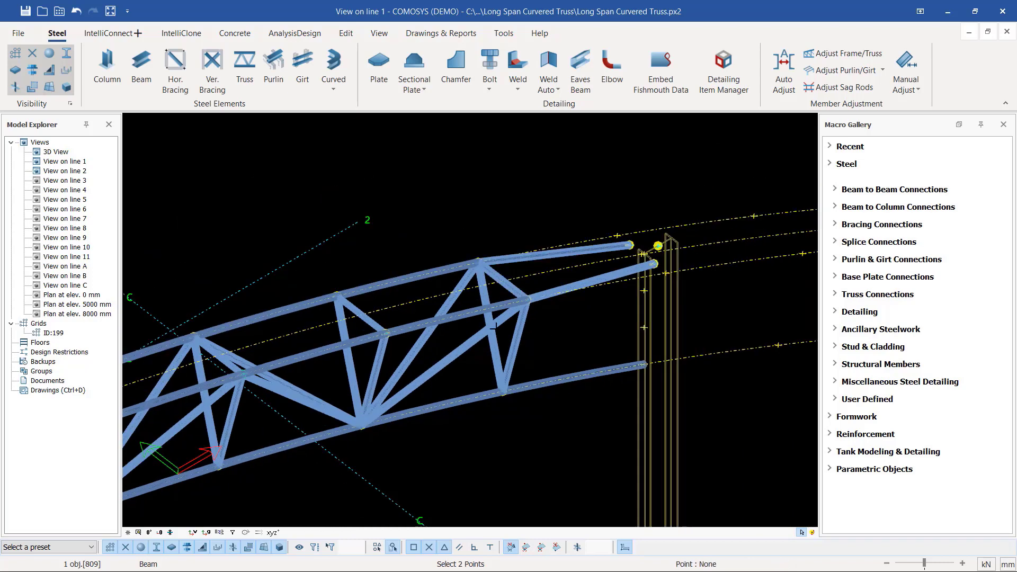
right_click(529, 190)
click(547, 198)
- Set the model view's object draw mode to Contour Solid
middle_drag(526, 306, 466, 286)
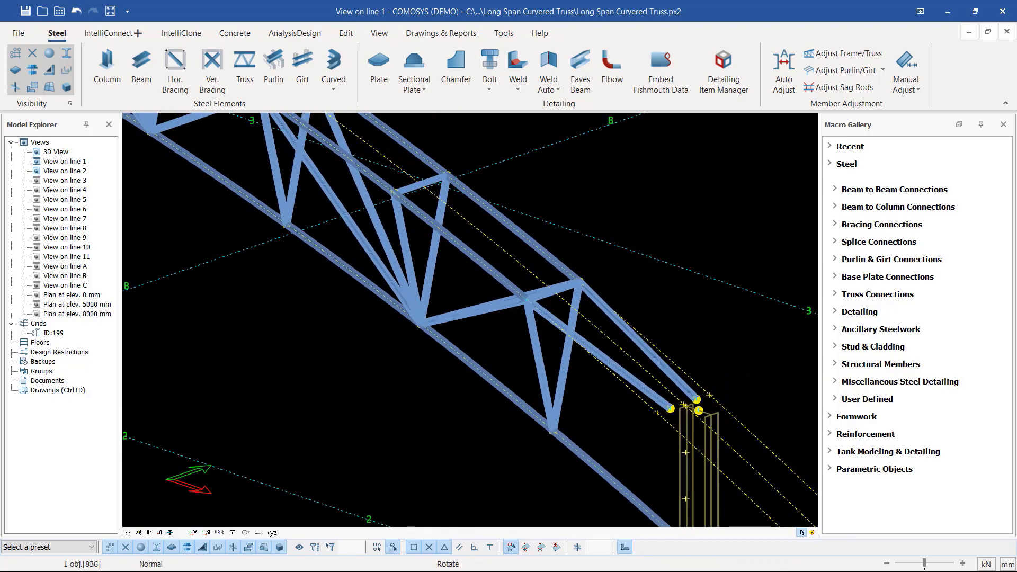
click(379, 32)
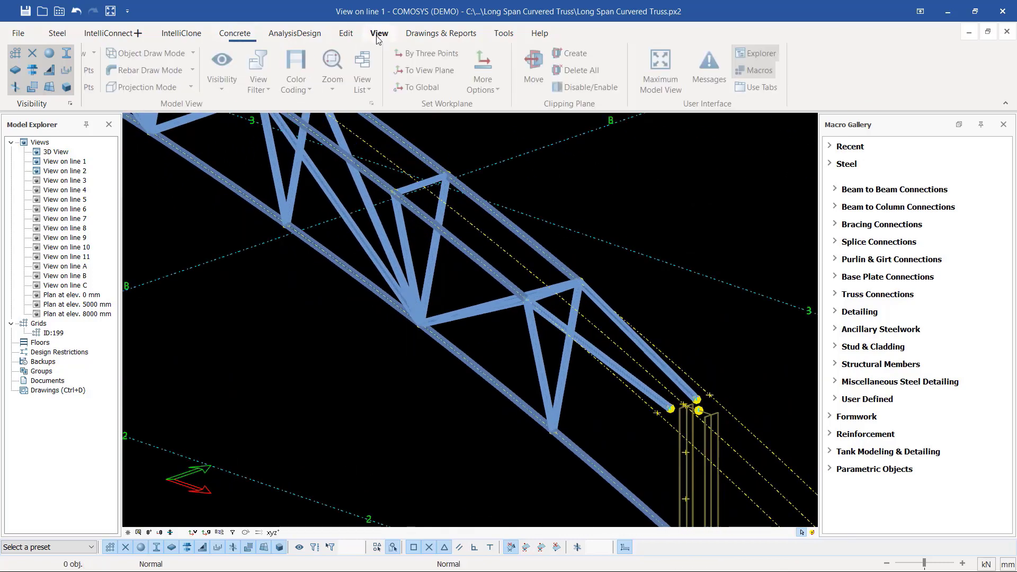
click(262, 60)
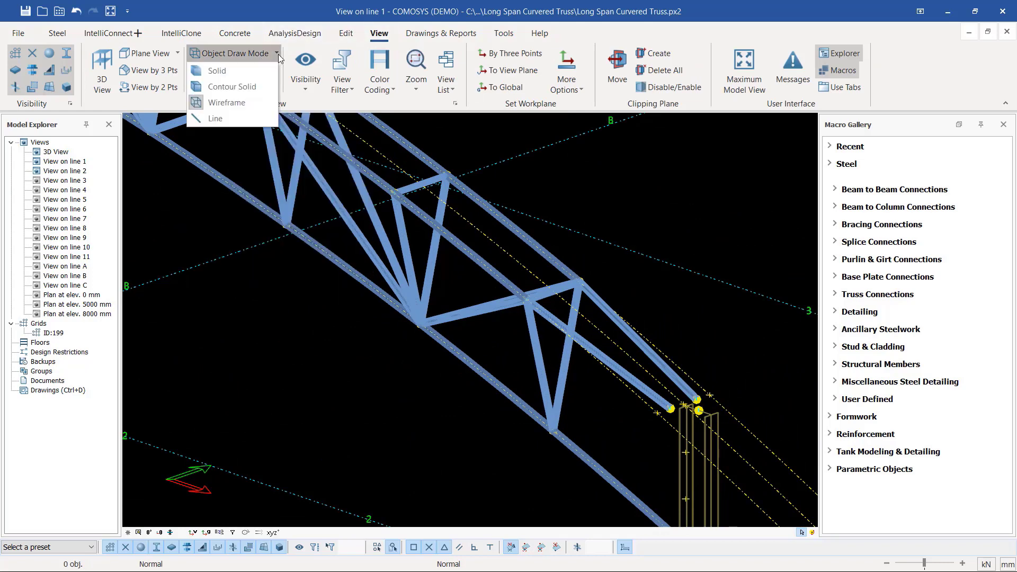
click(232, 87)
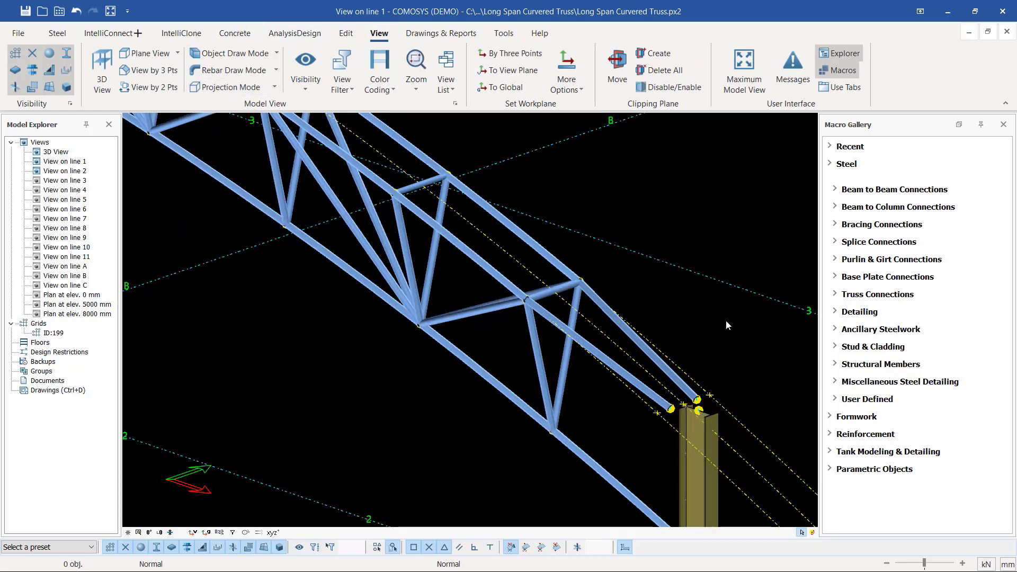
- Examine the truss's web members and joints from several angles, from the end bay to the crown
scroll(500, 300, up, 5)
scroll(604, 371, down, 5)
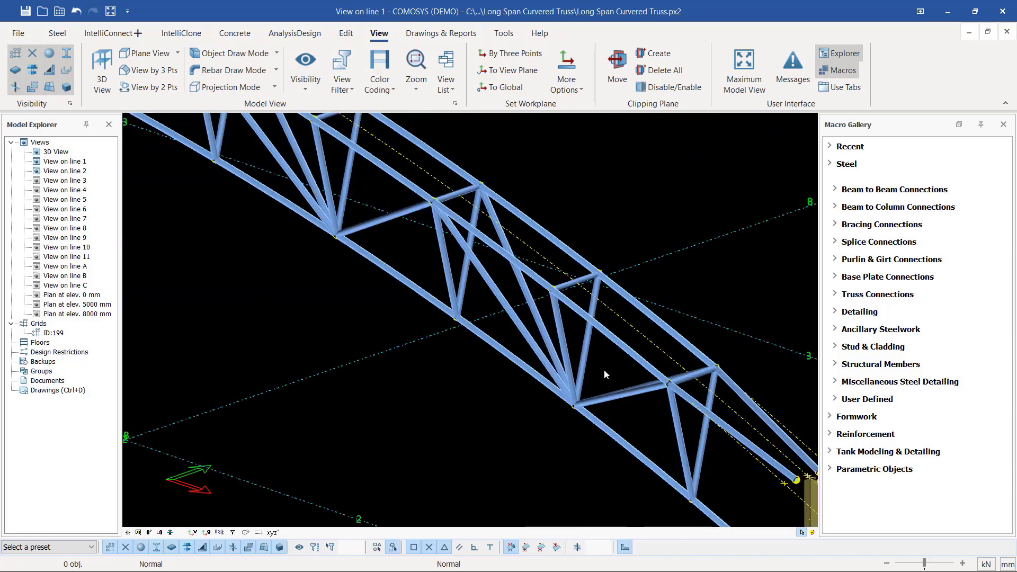
scroll(560, 422, up, 5)
middle_drag(556, 425, 297, 119)
scroll(532, 432, down, 5)
middle_drag(767, 425, 628, 380)
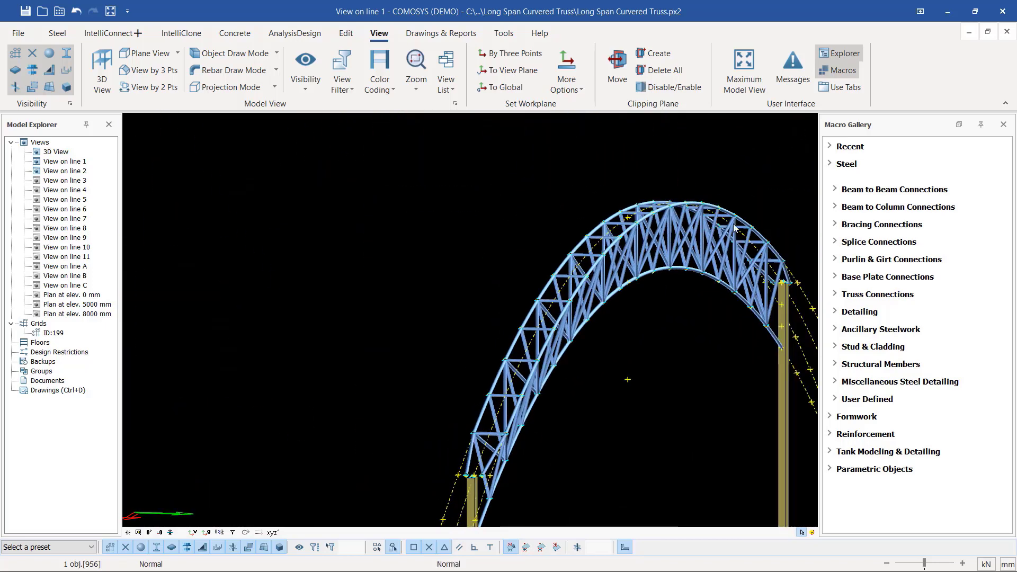
scroll(735, 228, up, 5)
click(618, 291)
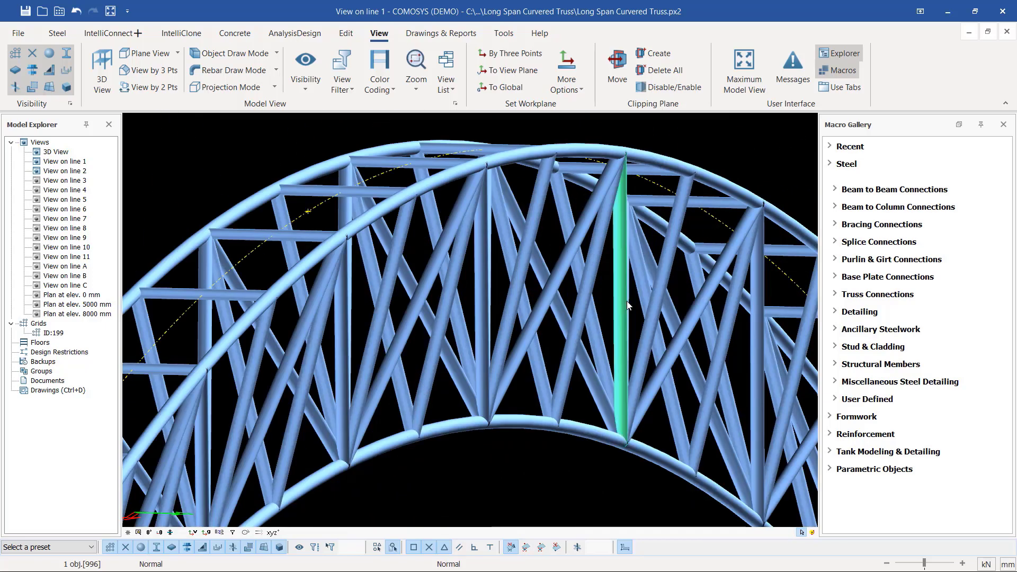
middle_drag(625, 304, 551, 312)
scroll(335, 318, down, 5)
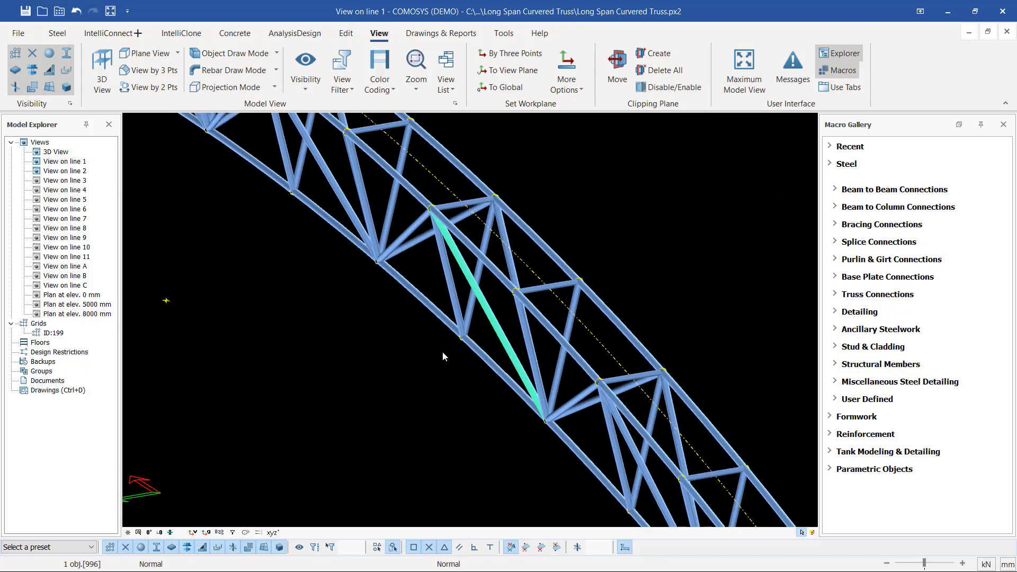
middle_drag(498, 349, 538, 359)
scroll(538, 362, down, 4)
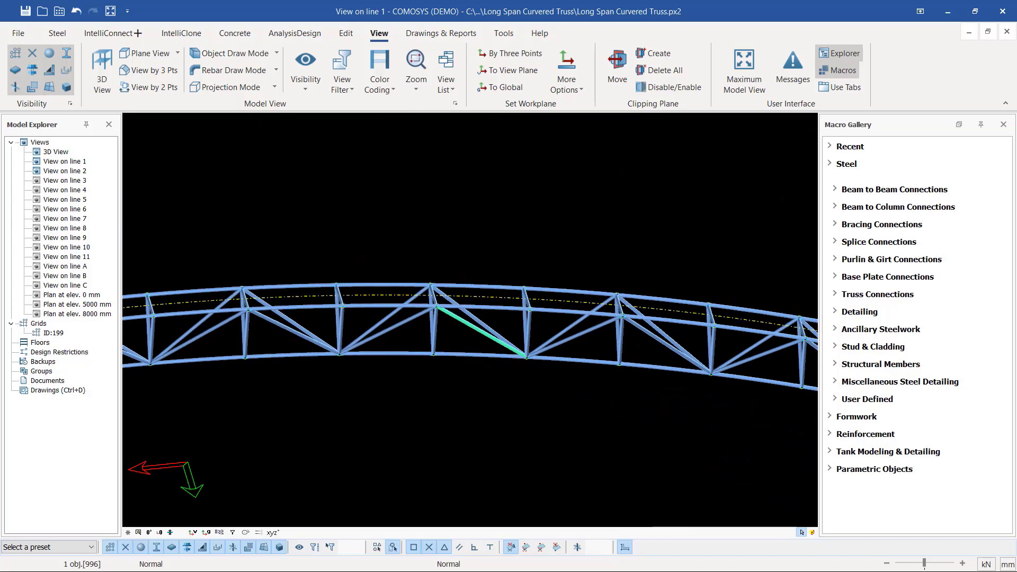
- Inspect the diagonal pattern along the side of the truss as far as the supporting column on grid line C
scroll(471, 325, up, 5)
scroll(482, 318, up, 3)
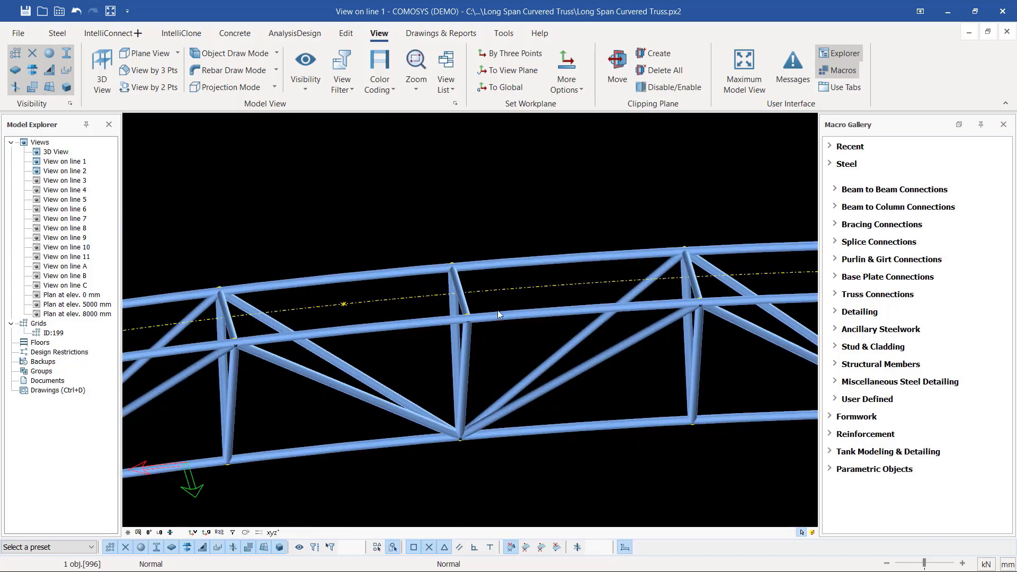
scroll(498, 310, down, 4)
scroll(493, 280, up, 4)
scroll(546, 270, down, 4)
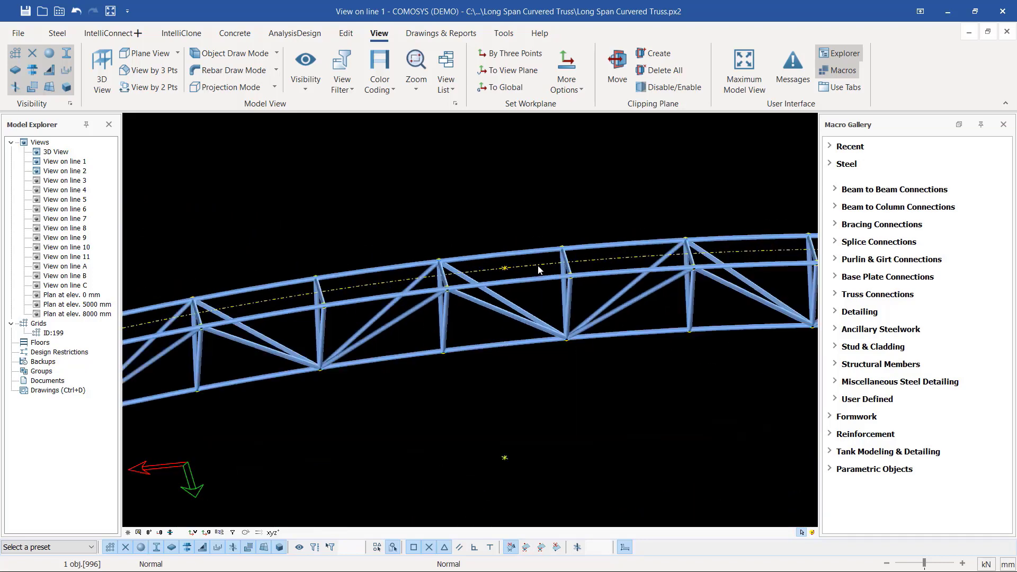
scroll(547, 271, up, 3)
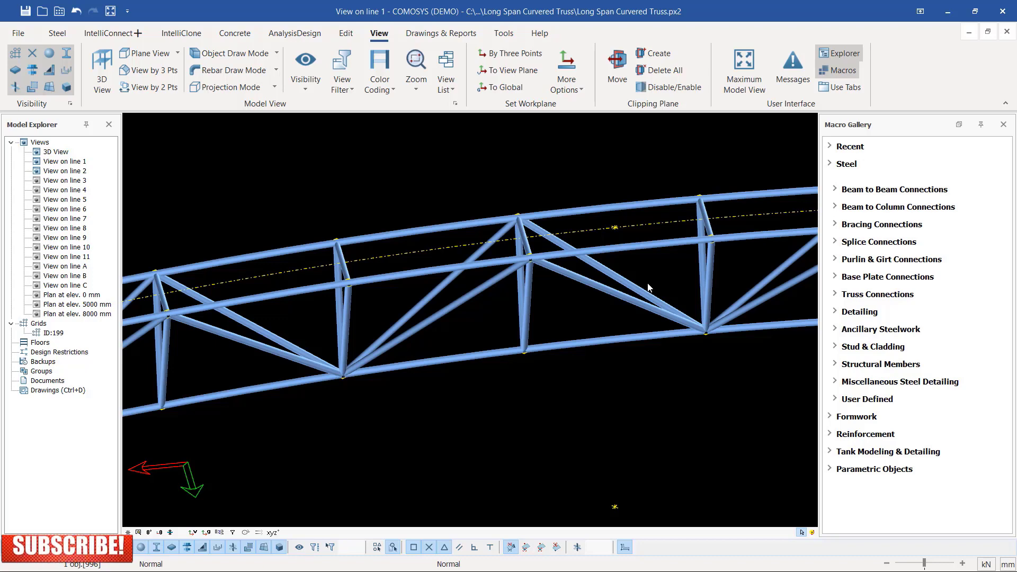
scroll(648, 288, down, 5)
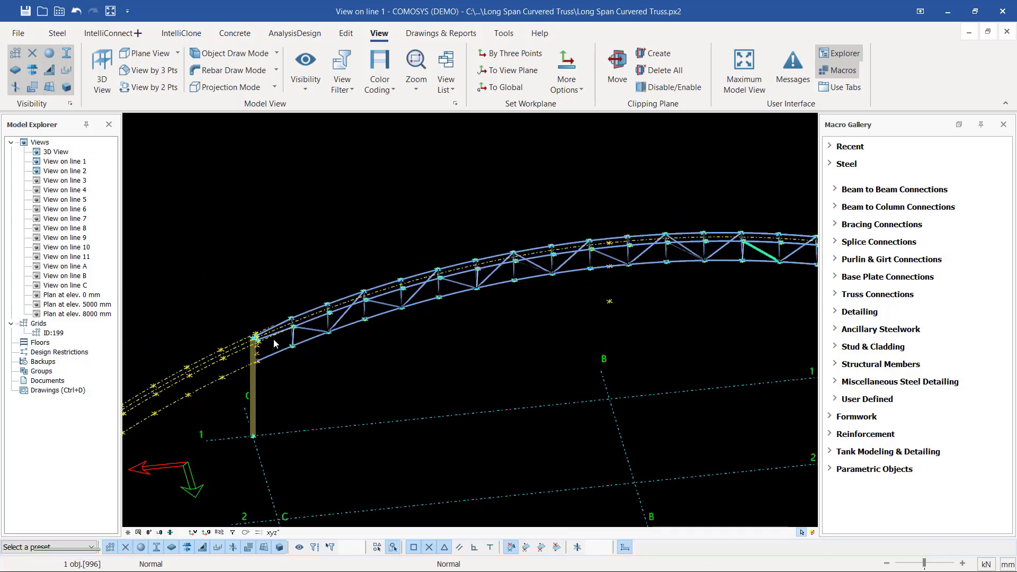
scroll(274, 343, up, 5)
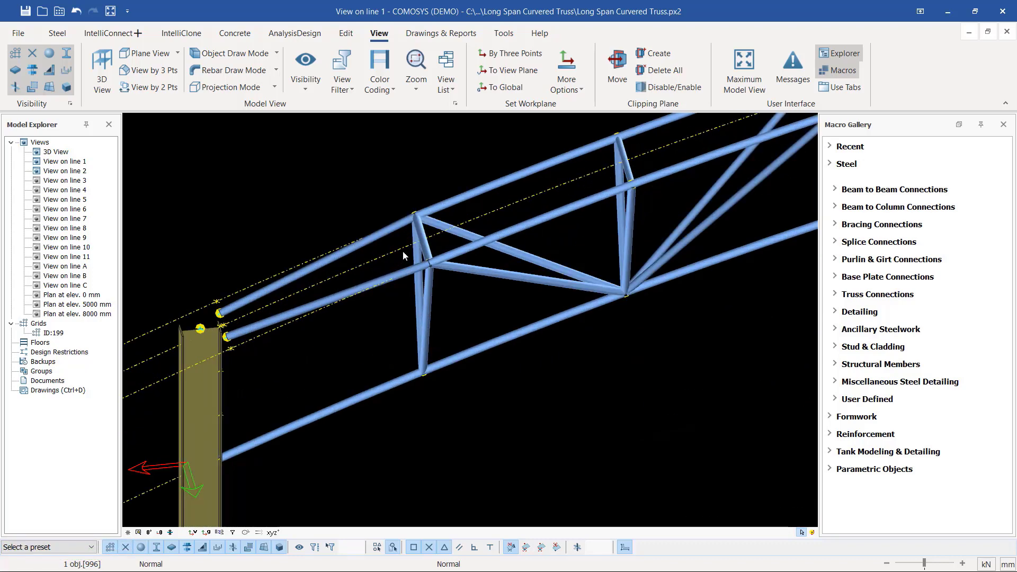
scroll(402, 250, down, 5)
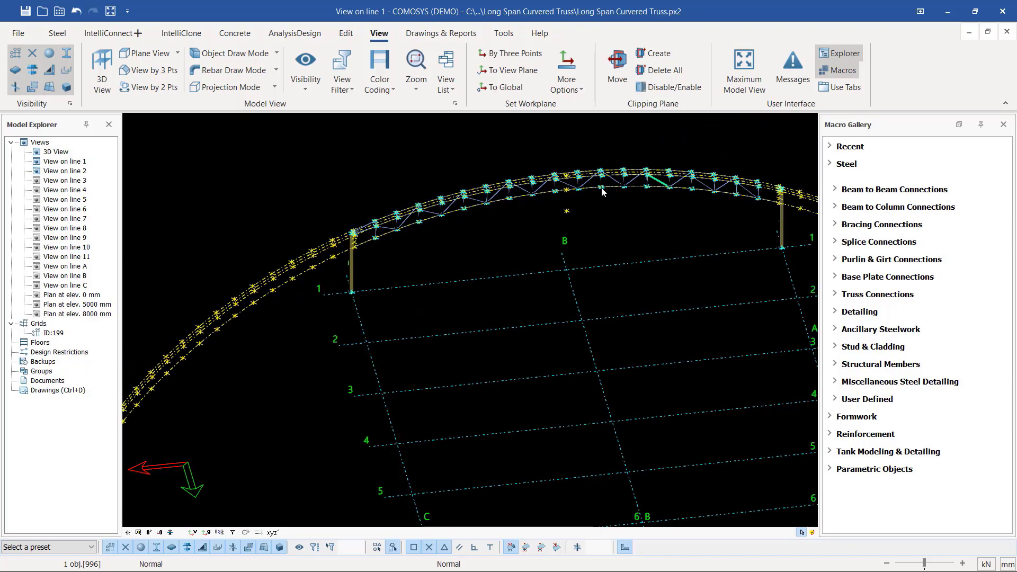
- Review the overall curved truss and its two supporting columns between grid lines A and C
scroll(601, 188, up, 5)
middle_drag(601, 188, 608, 228)
scroll(496, 219, down, 2)
click(483, 220)
scroll(608, 229, down, 5)
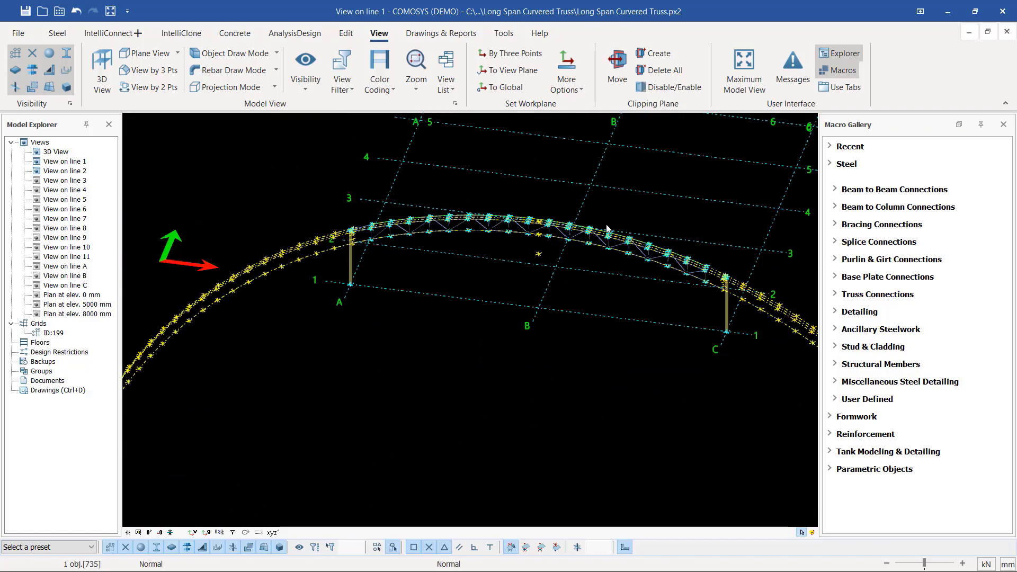
middle_drag(514, 229, 512, 225)
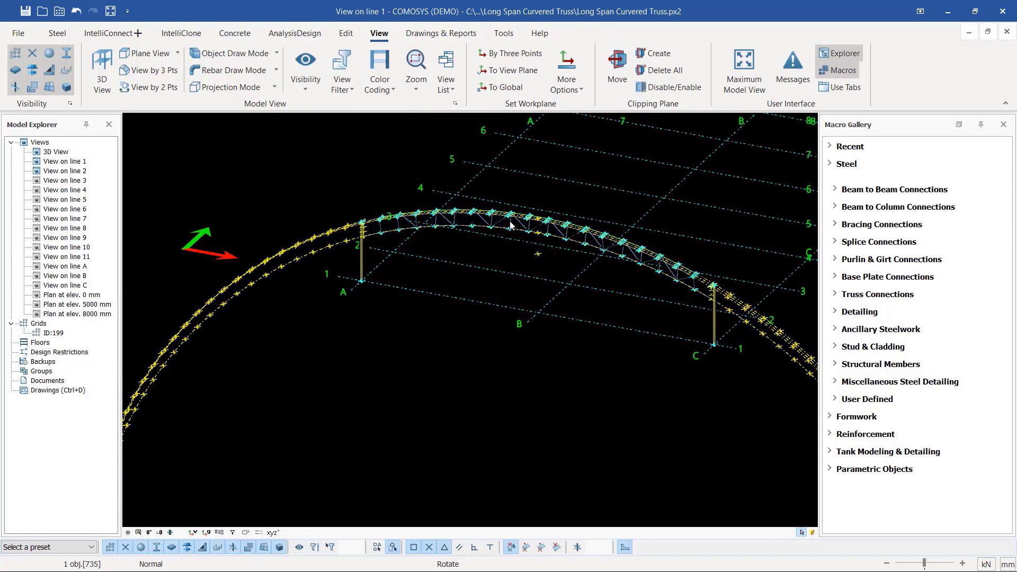
scroll(403, 245, down, 2)
scroll(330, 237, up, 6)
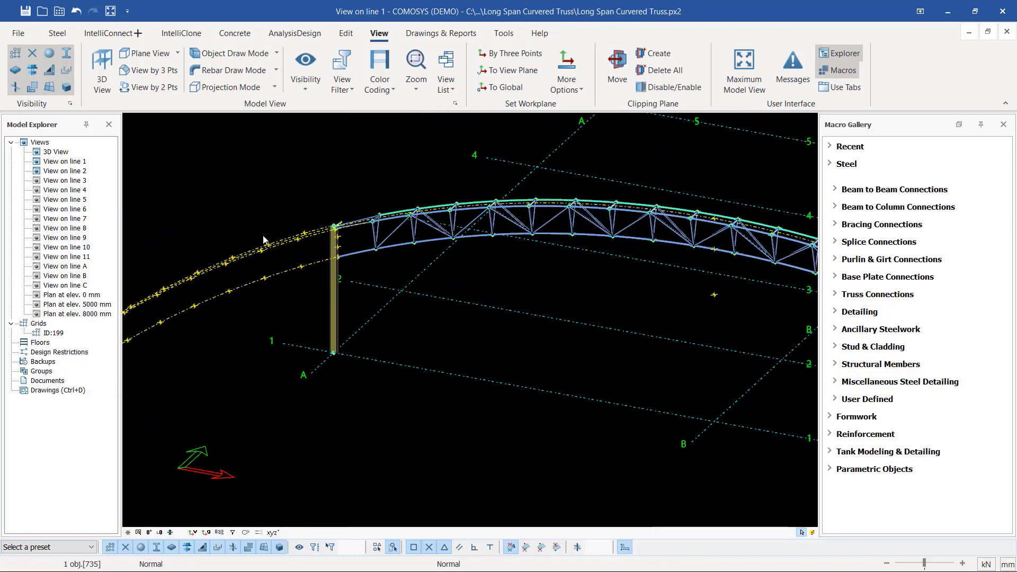
- Delete the four construction circles that the truss chords and centre line follow
drag(438, 182, 405, 374)
right_click(339, 172)
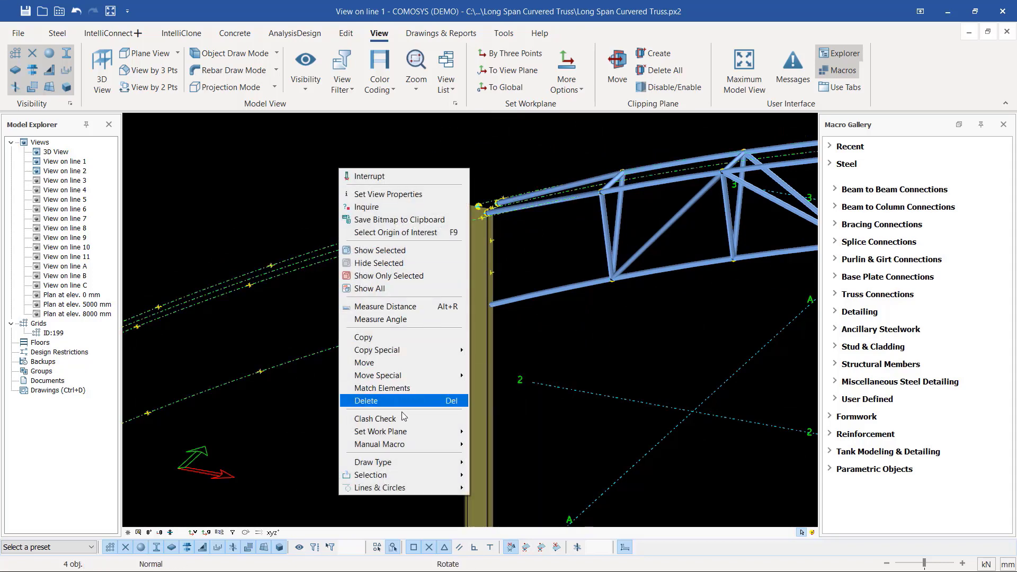
click(372, 401)
click(455, 333)
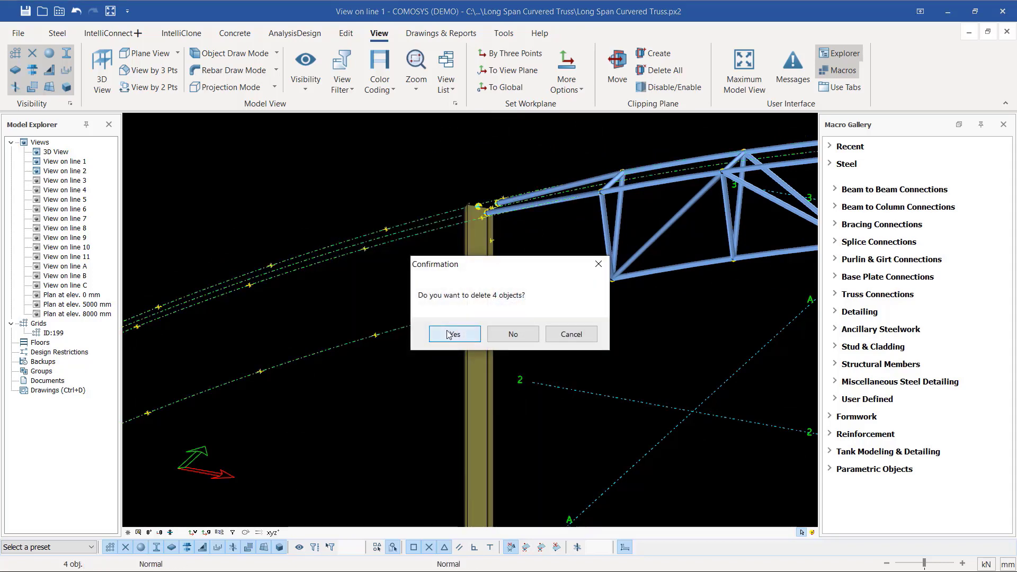
- Delete the leftover construction points outside the truss beyond the column on grid line A
scroll(414, 245, down, 2)
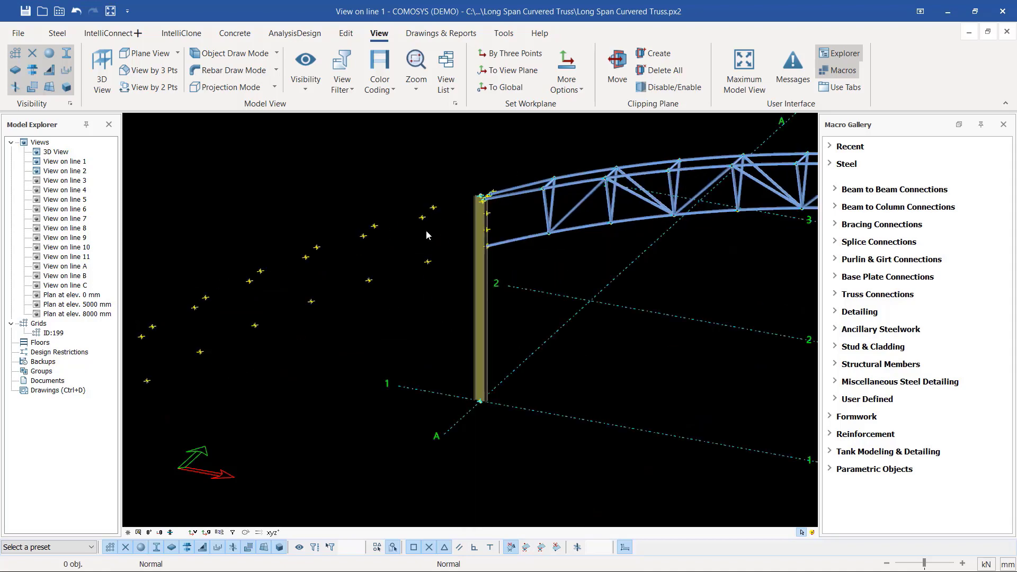
scroll(427, 234, up, 1)
scroll(498, 178, down, 1)
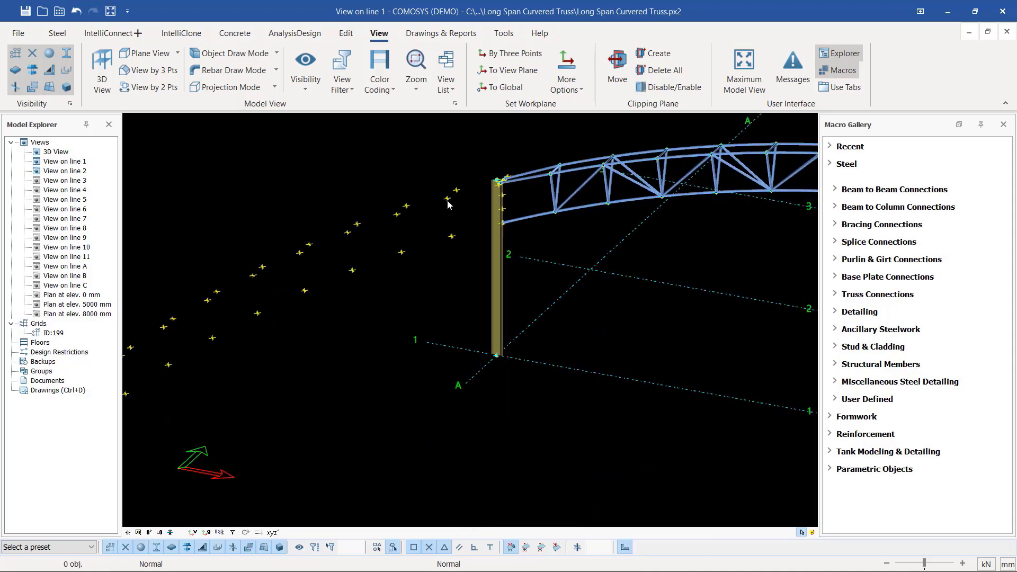
drag(449, 195, 206, 321)
key(Delete)
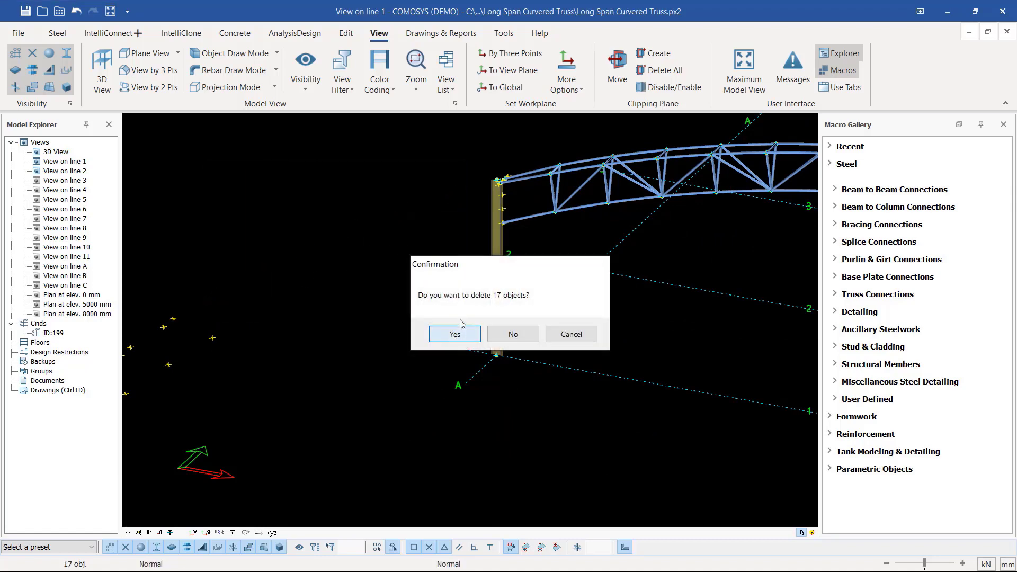
click(456, 334)
drag(424, 207, 176, 493)
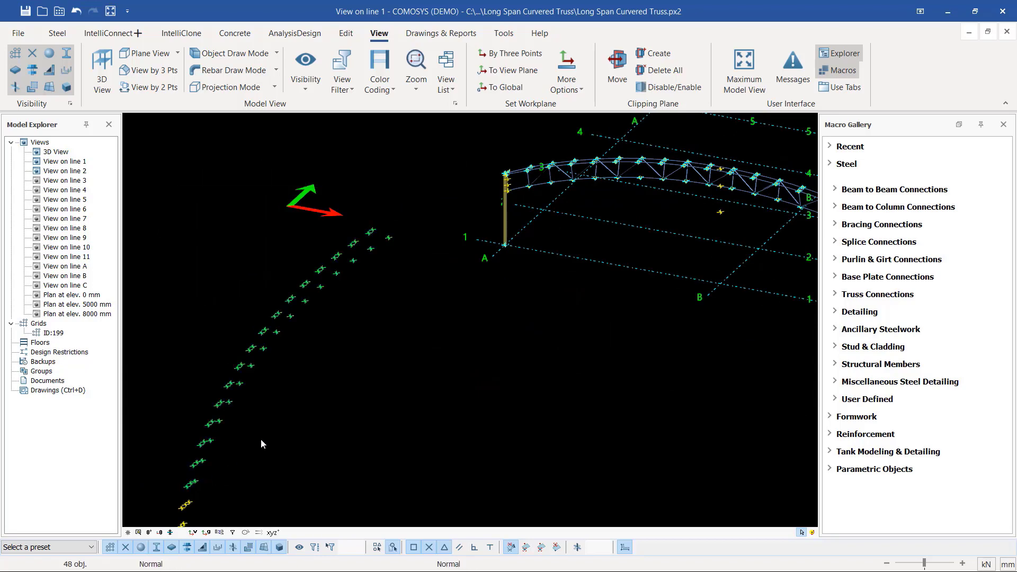
key(Delete)
click(455, 335)
- Delete the construction points around the lower part of the former circles, leaving only those near grid line C
scroll(381, 208, down, 4)
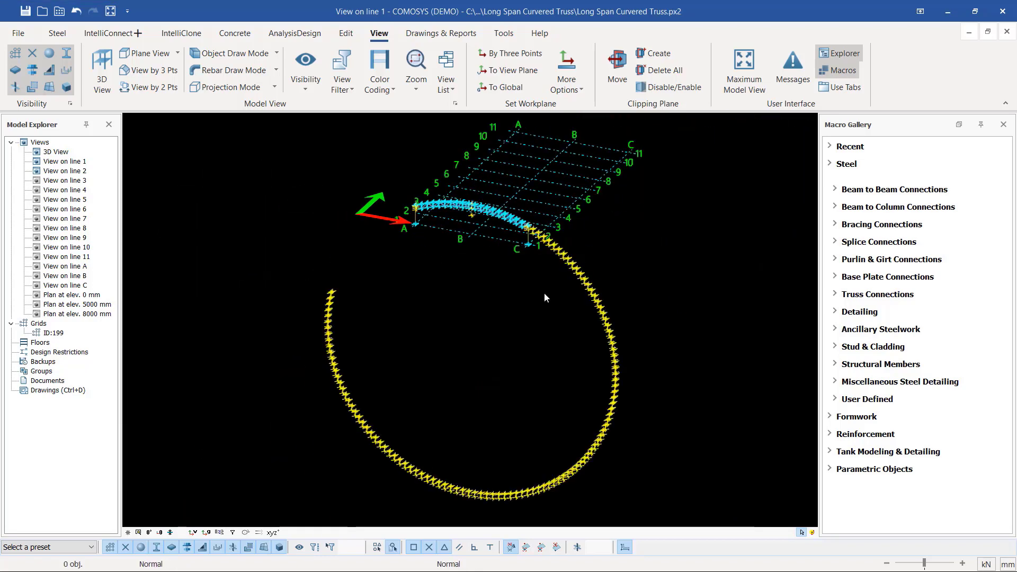
drag(686, 280, 242, 520)
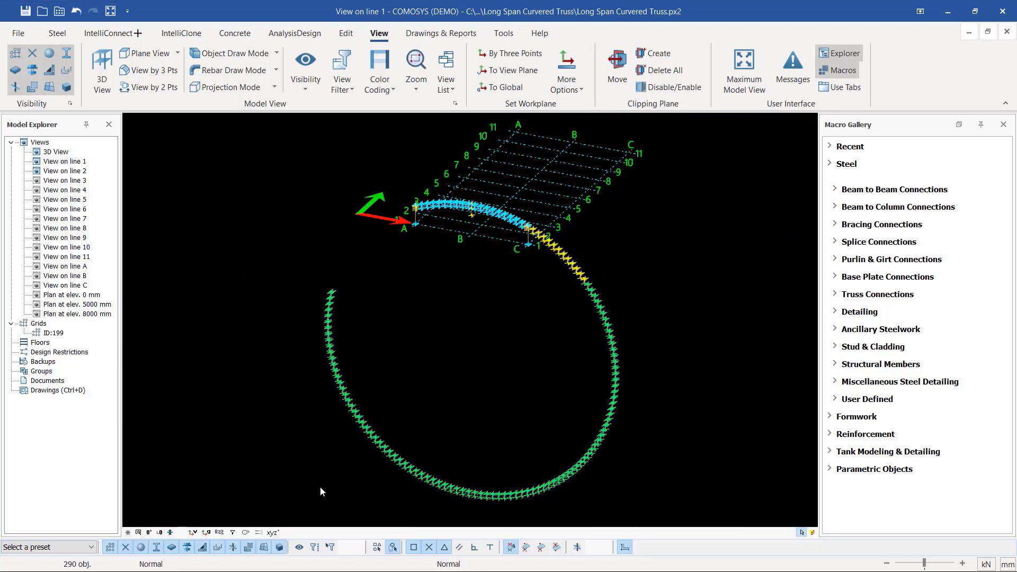
key(Delete)
click(455, 334)
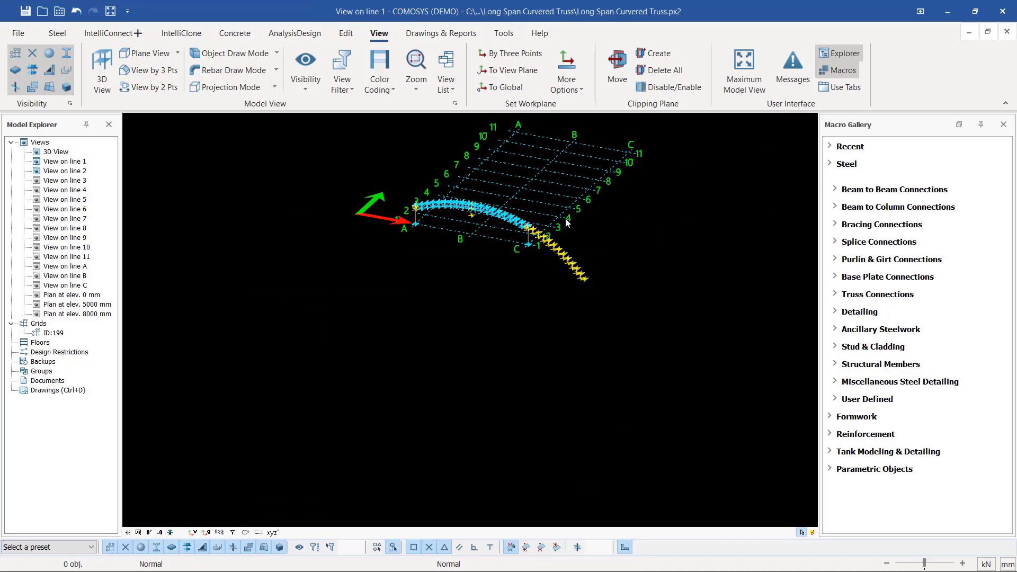
- Delete the remaining construction points outside the truss beyond the column on grid line C
scroll(596, 278, up, 4)
drag(713, 274, 501, 483)
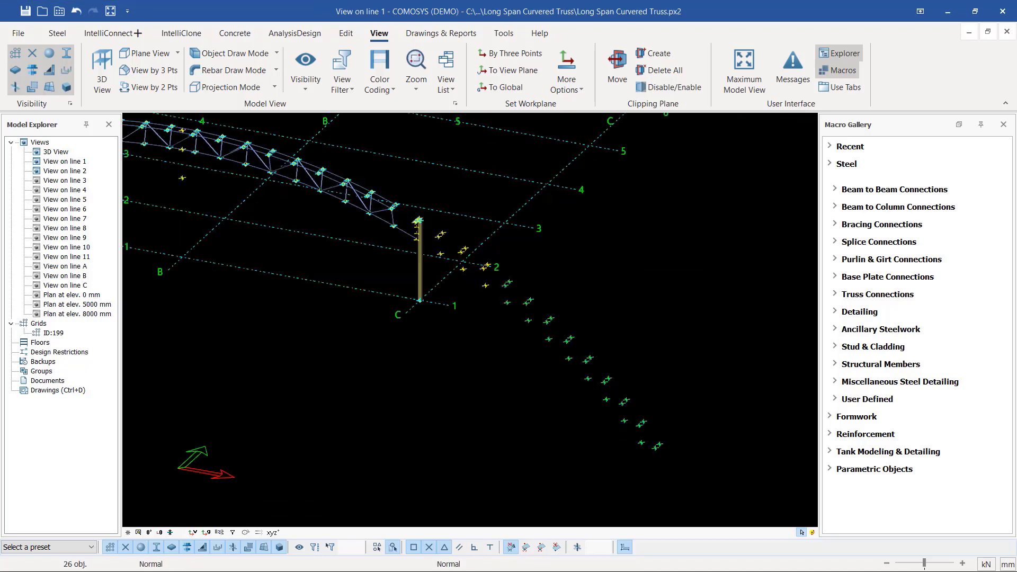
key(Delete)
click(455, 334)
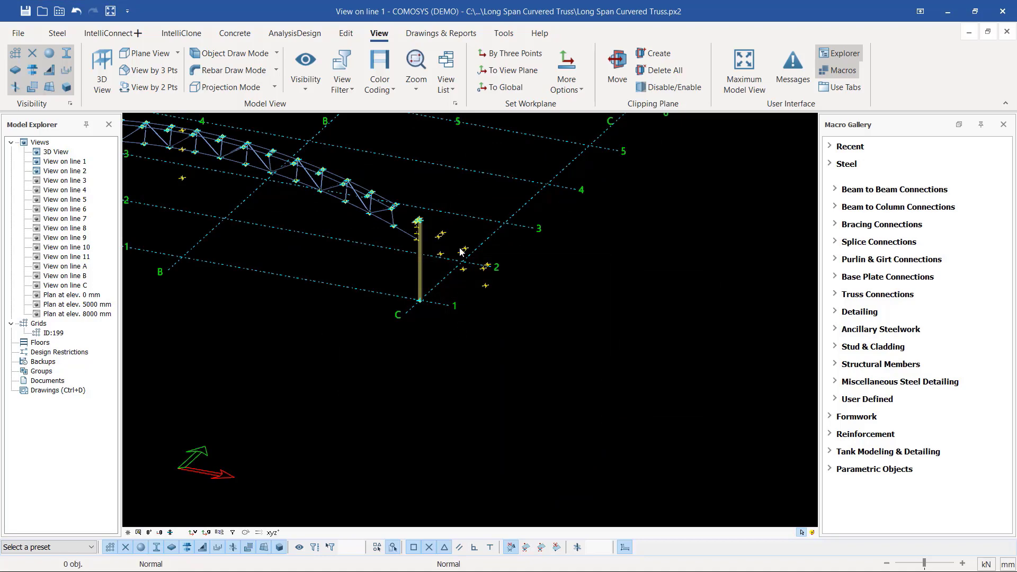
middle_drag(462, 254, 524, 248)
scroll(455, 262, up, 5)
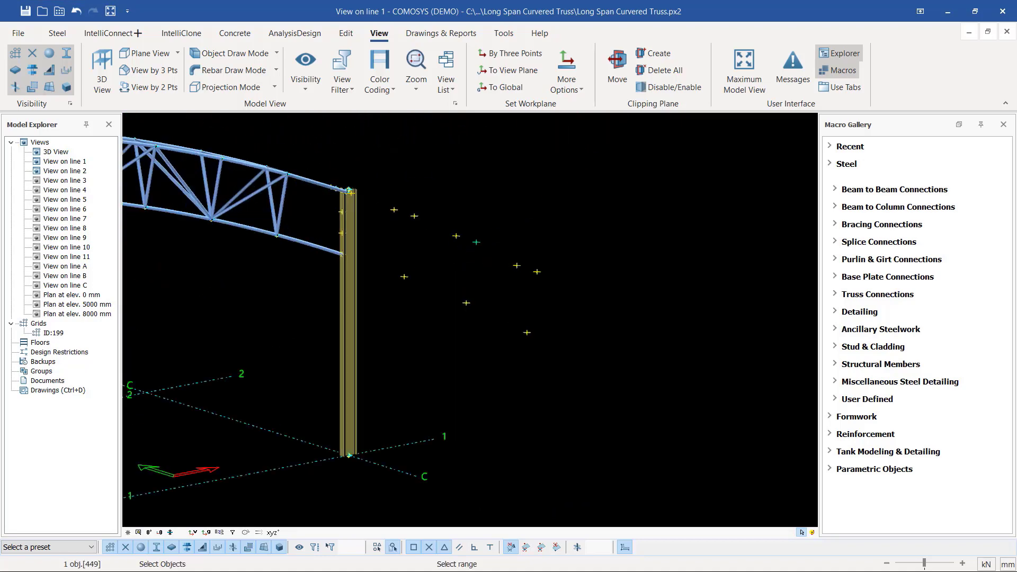
drag(621, 153, 379, 367)
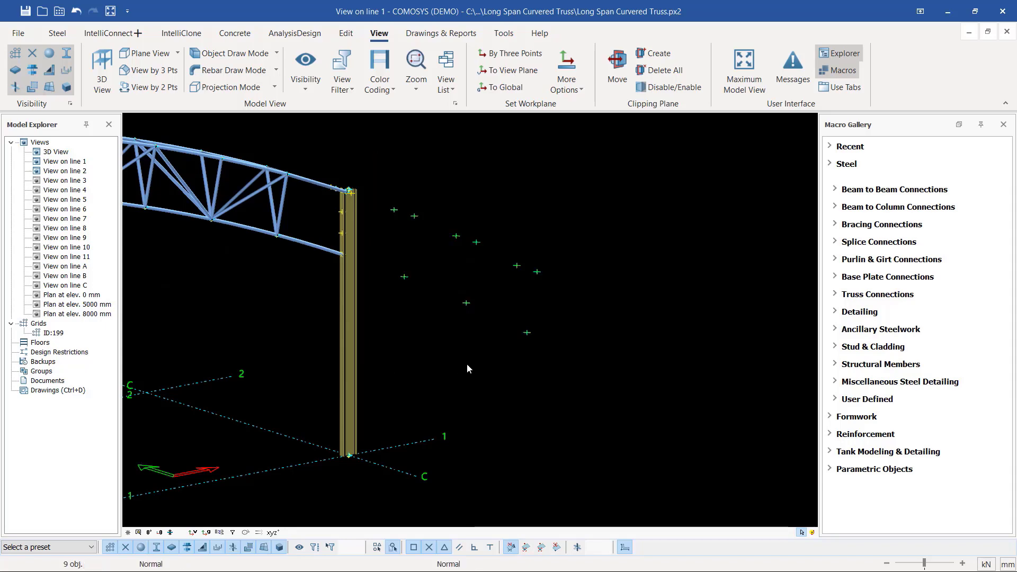
key(Delete)
click(456, 334)
- Review the cleaned-up curved truss and both supporting columns from several angles for stray objects
scroll(631, 295, down, 3)
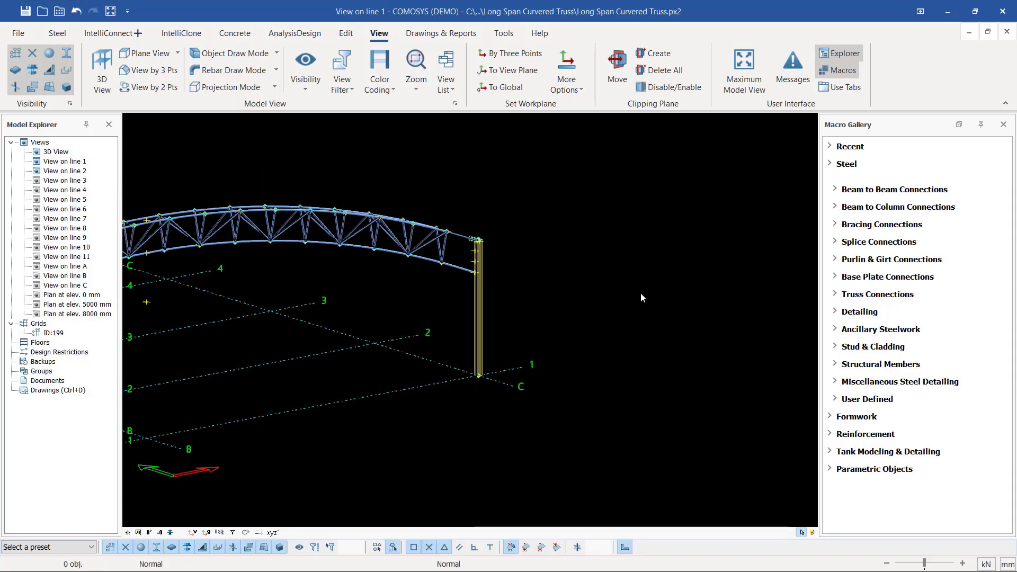
scroll(636, 294, down, 2)
scroll(461, 265, up, 6)
scroll(669, 266, down, 4)
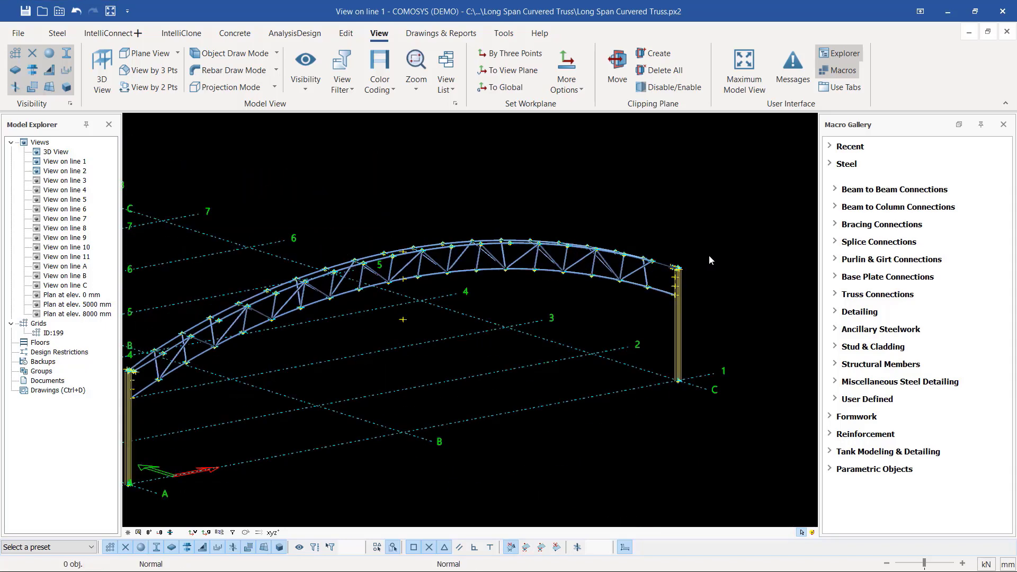
scroll(590, 275, down, 1)
scroll(371, 323, up, 4)
scroll(259, 354, down, 2)
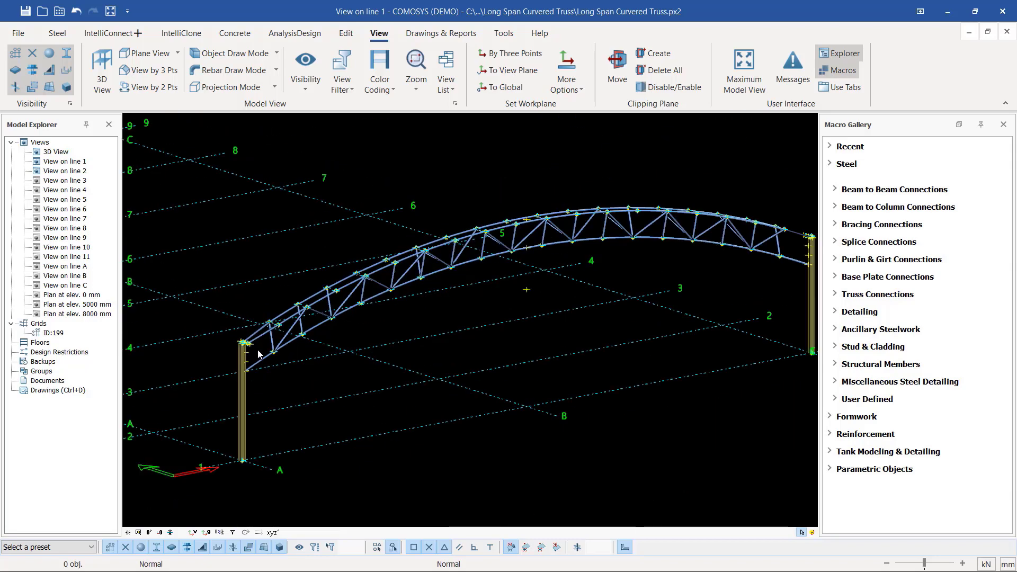
scroll(310, 313, down, 1)
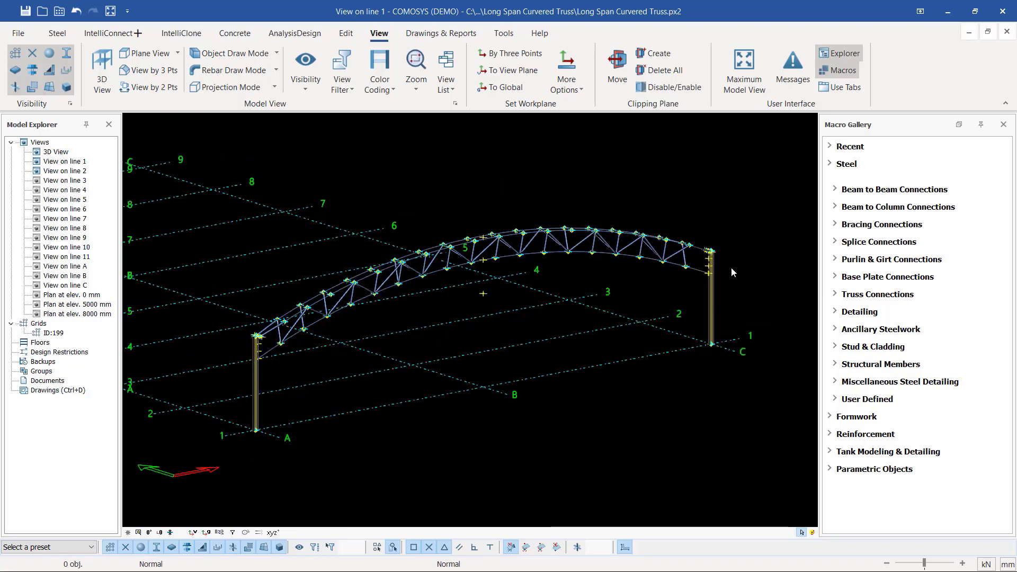
scroll(644, 258, up, 2)
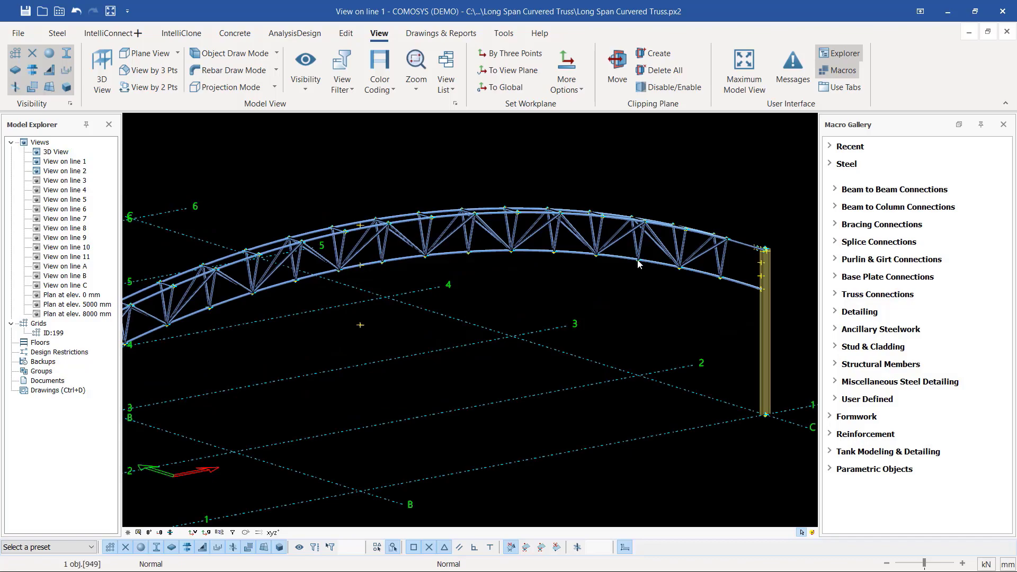
middle_drag(638, 263, 612, 273)
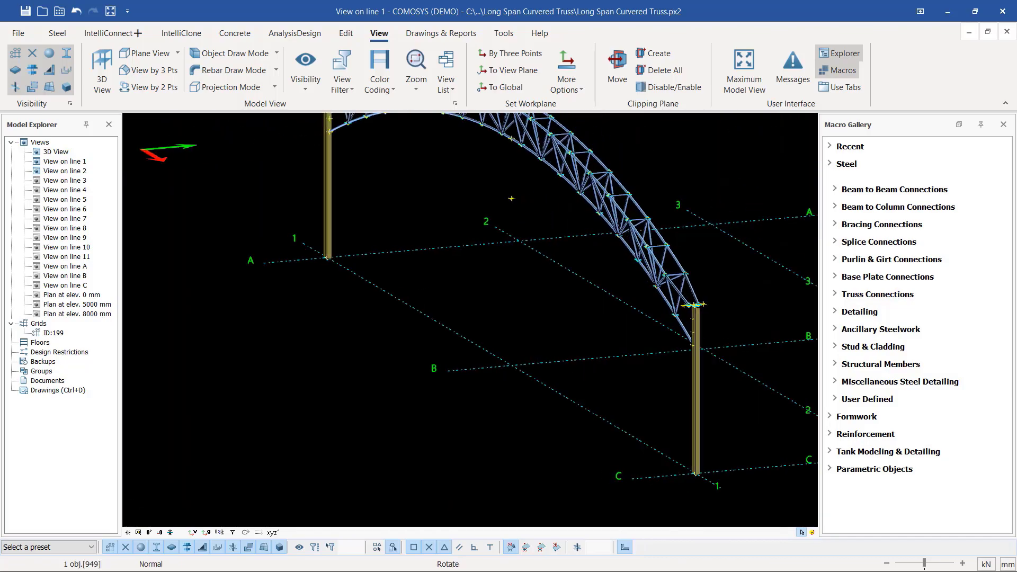
middle_drag(511, 198, 327, 326)
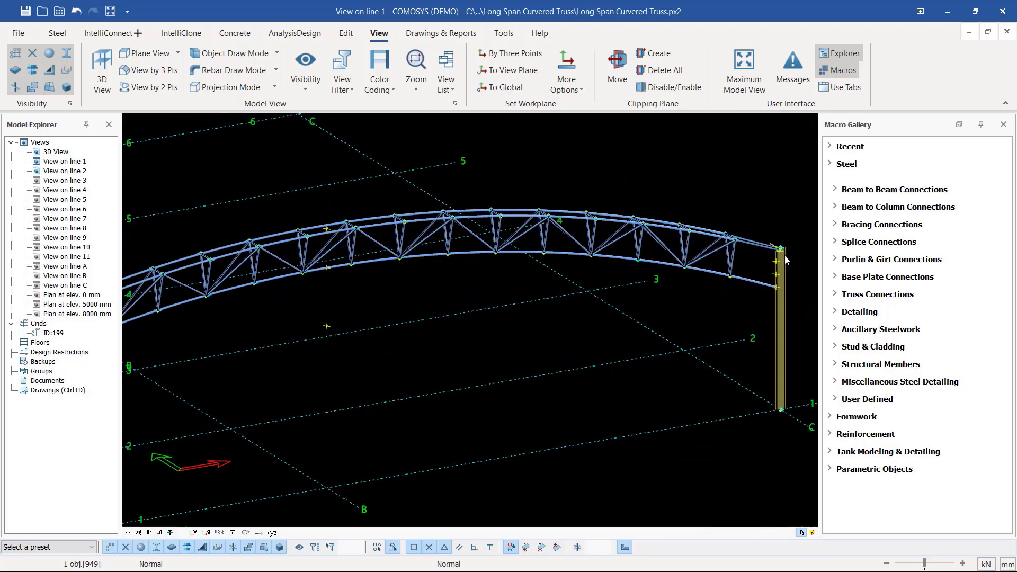
- Inspect the truss chord ends at the columns on grid lines C and A and the adjoining web members
scroll(784, 256, up, 5)
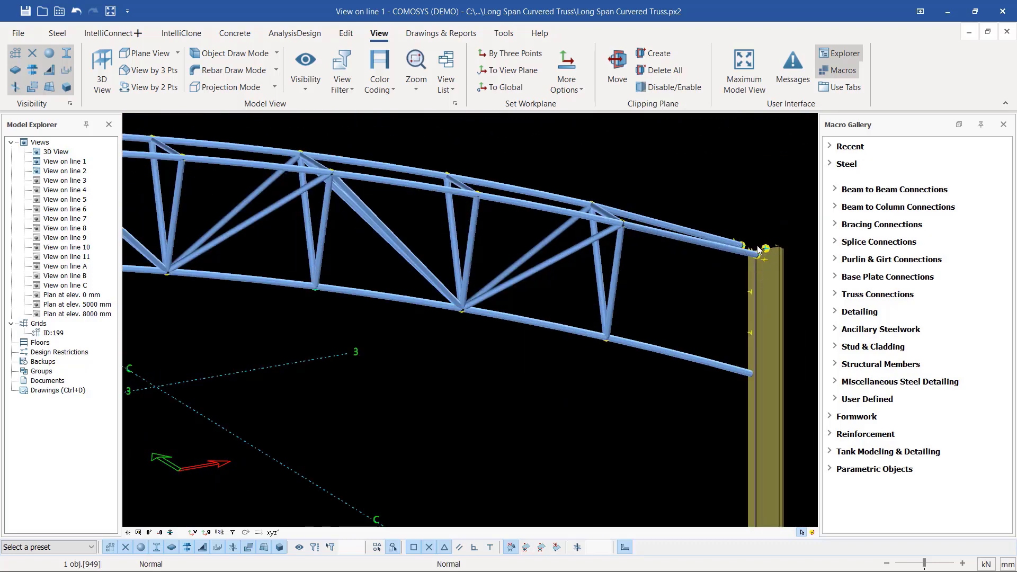
scroll(752, 293, down, 8)
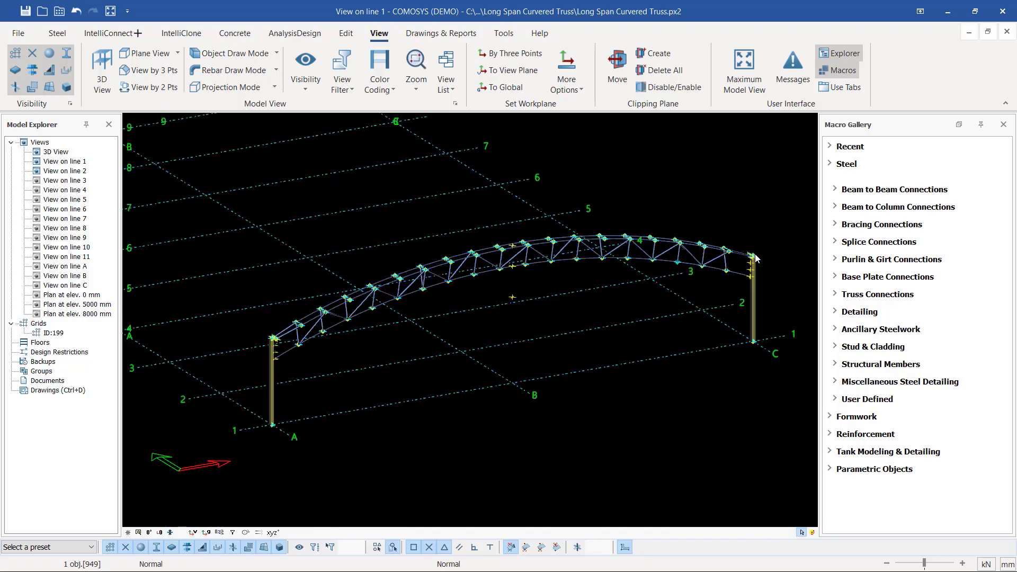
scroll(360, 332, up, 5)
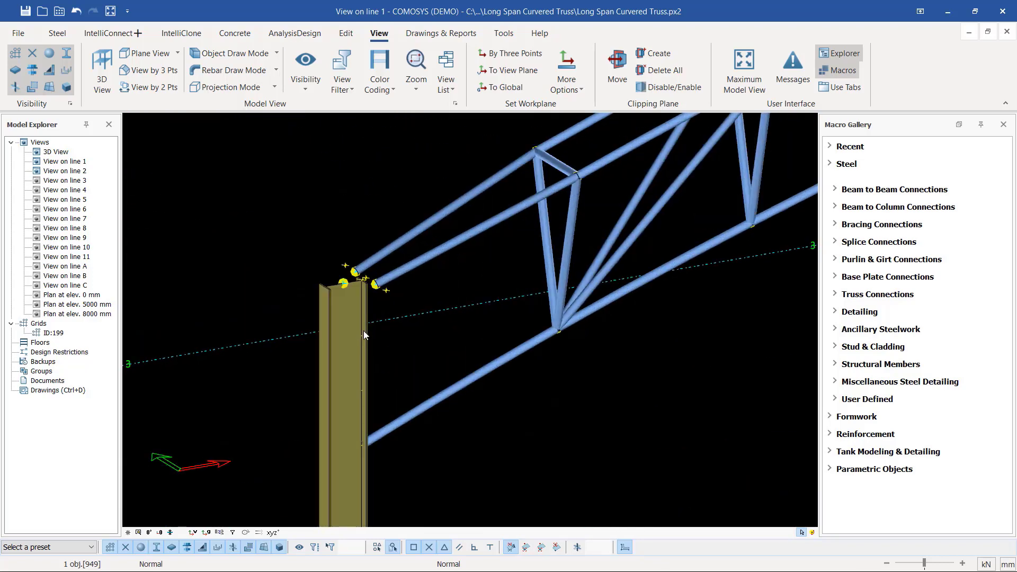
scroll(274, 339, down, 5)
scroll(477, 229, up, 5)
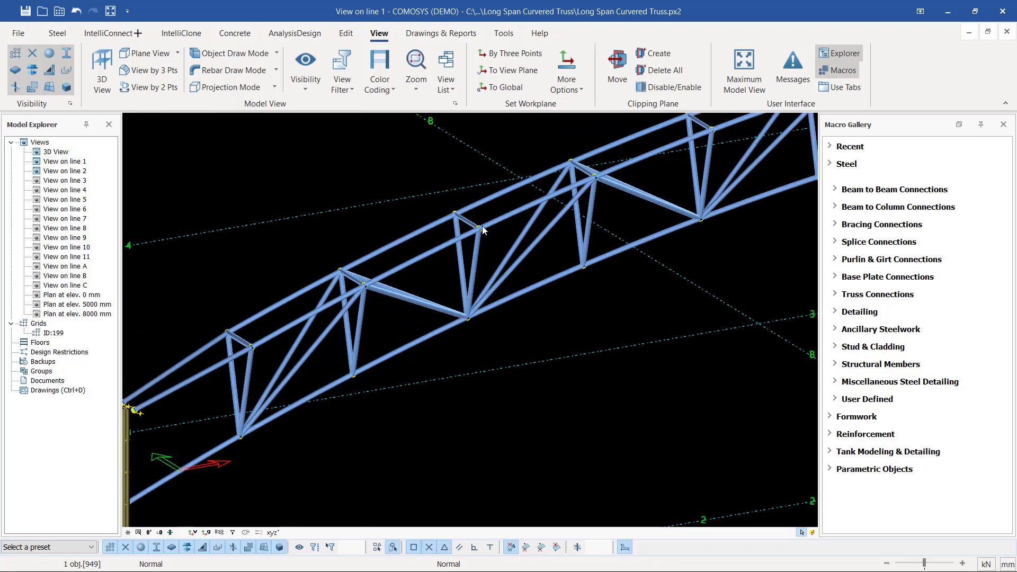
scroll(403, 255, down, 2)
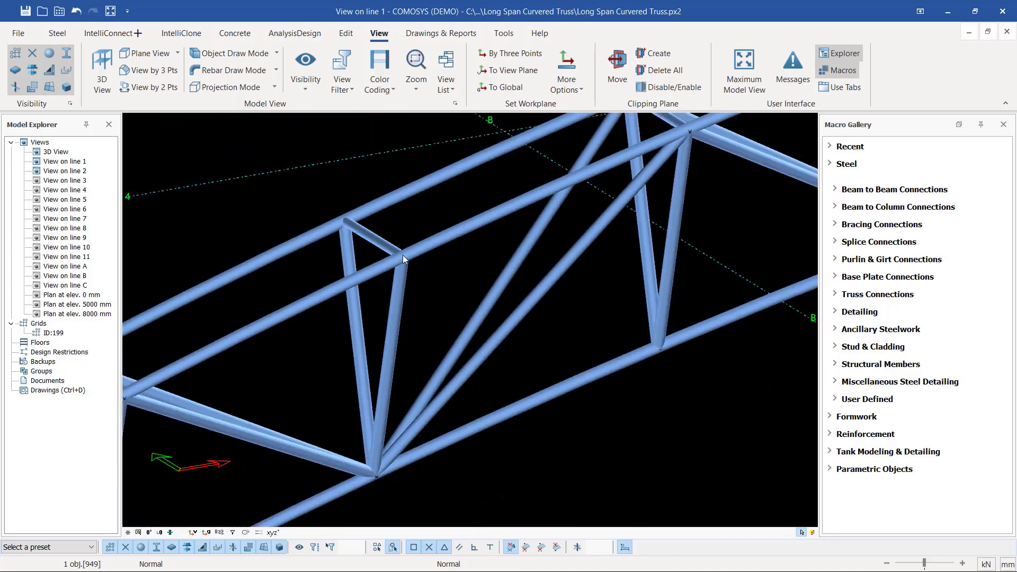
- Examine the joints between the upper chords, cross members and diagonals in the bays near grid line A
right_click(399, 259)
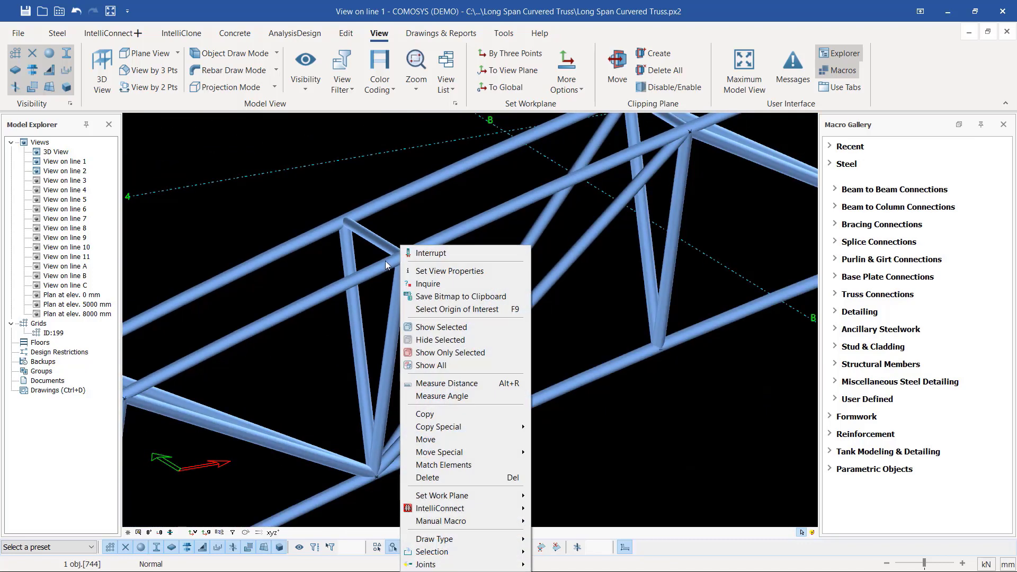
click(386, 262)
middle_drag(390, 262, 361, 232)
scroll(361, 230, down, 7)
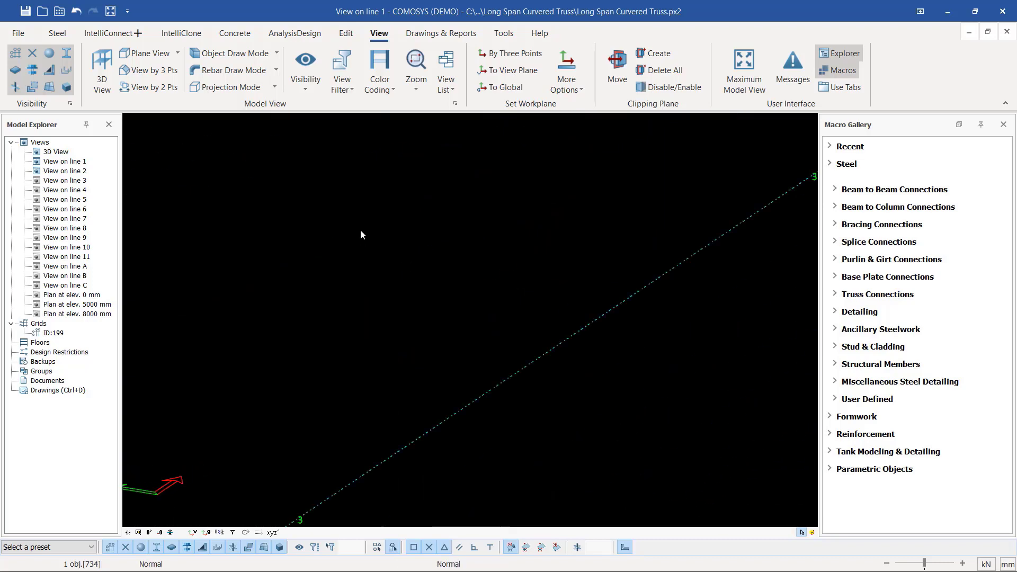
scroll(522, 281, up, 3)
scroll(539, 307, up, 5)
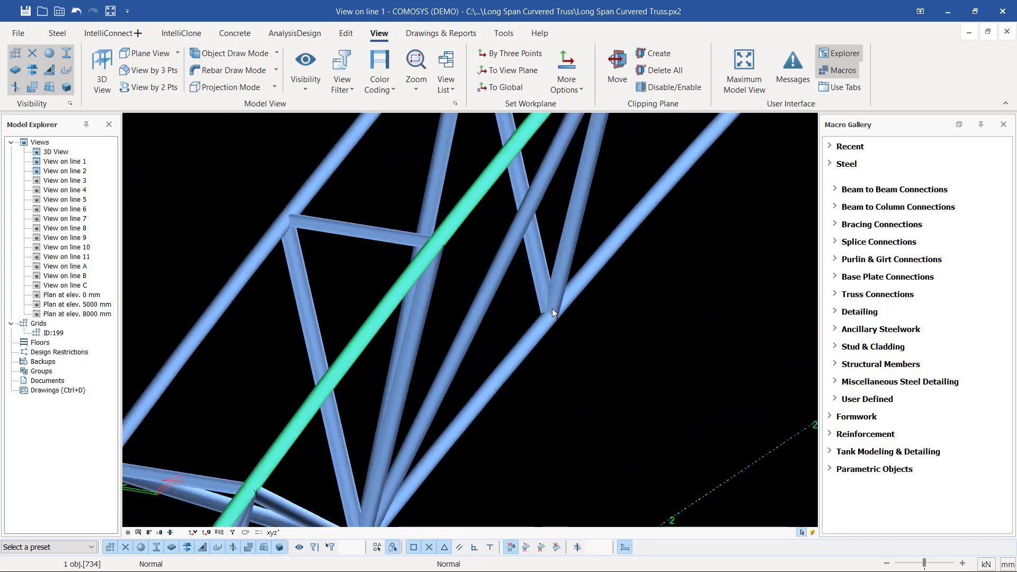
click(551, 311)
scroll(472, 250, down, 2)
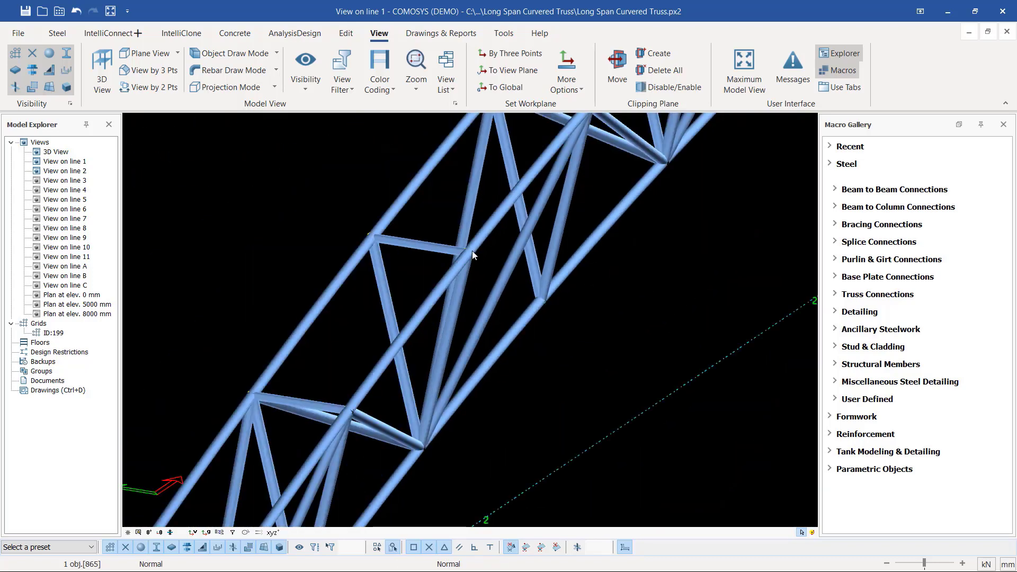
scroll(469, 250, down, 3)
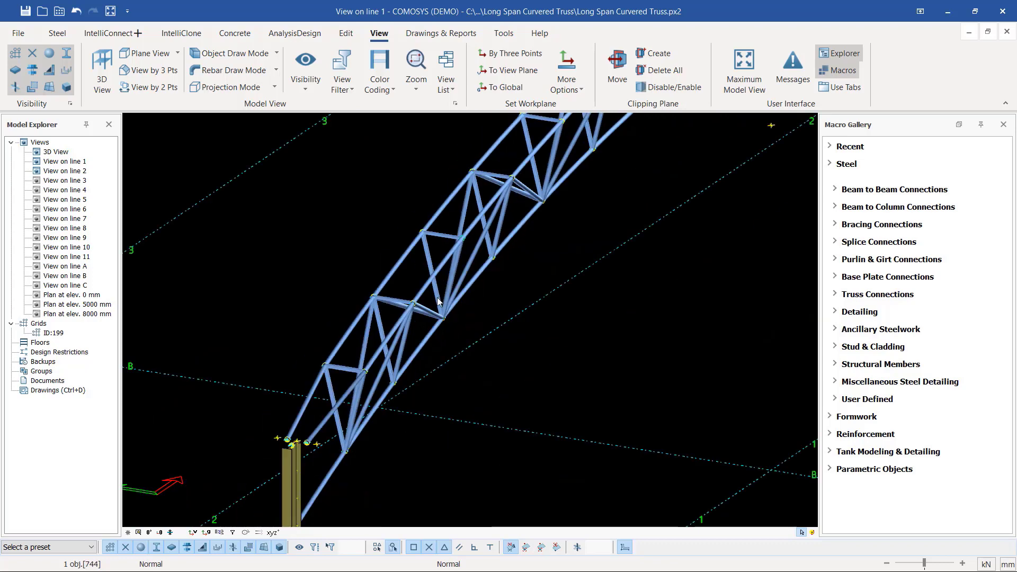
- Check the upper chord ends above the column on grid line A and the web diagonals further along the truss
scroll(303, 456, up, 5)
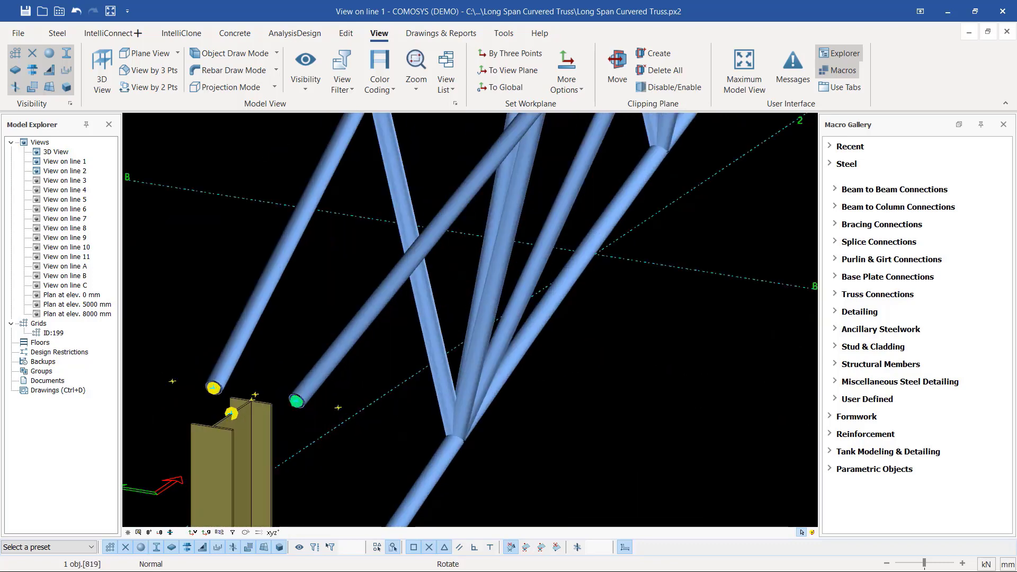
middle_drag(297, 401, 273, 321)
scroll(305, 421, down, 6)
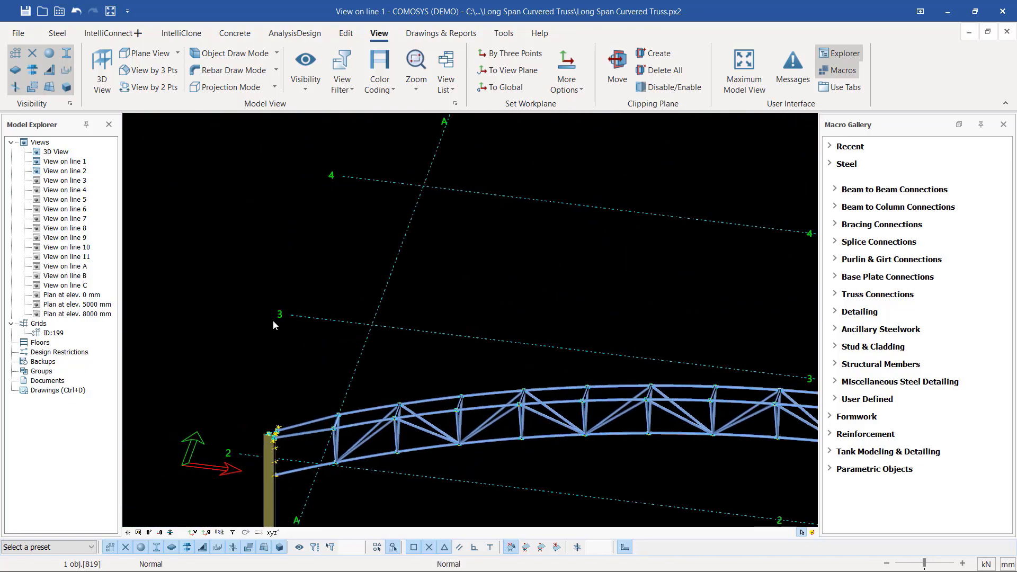
scroll(272, 321, down, 3)
scroll(530, 396, up, 12)
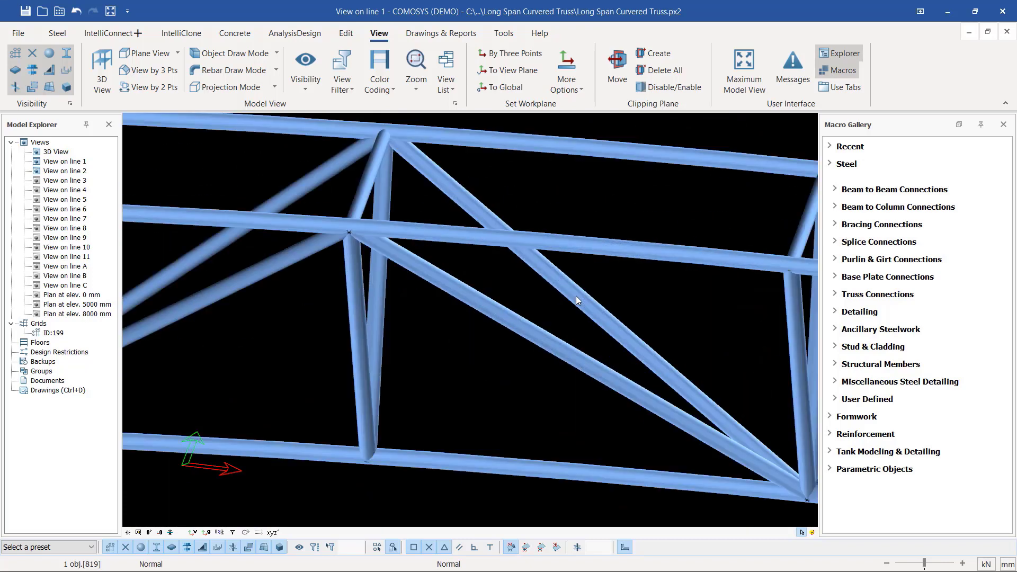